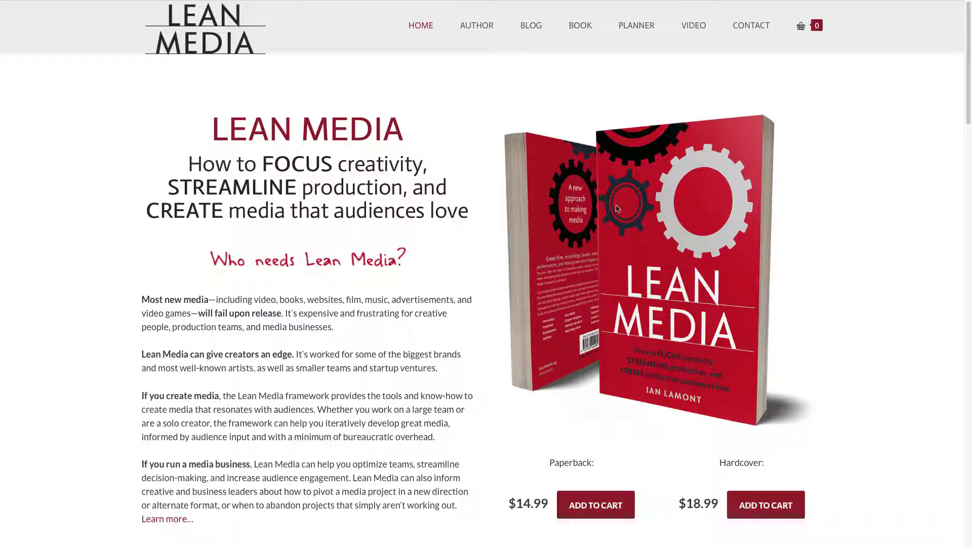
Switch from the Lean Media site to Chrome with Seller Central's promotions list.
{"action": "key", "text": "super+Tab"}
{"action": "key", "text": "super+Tab"}
{"action": "key", "text": "super+Tab"}
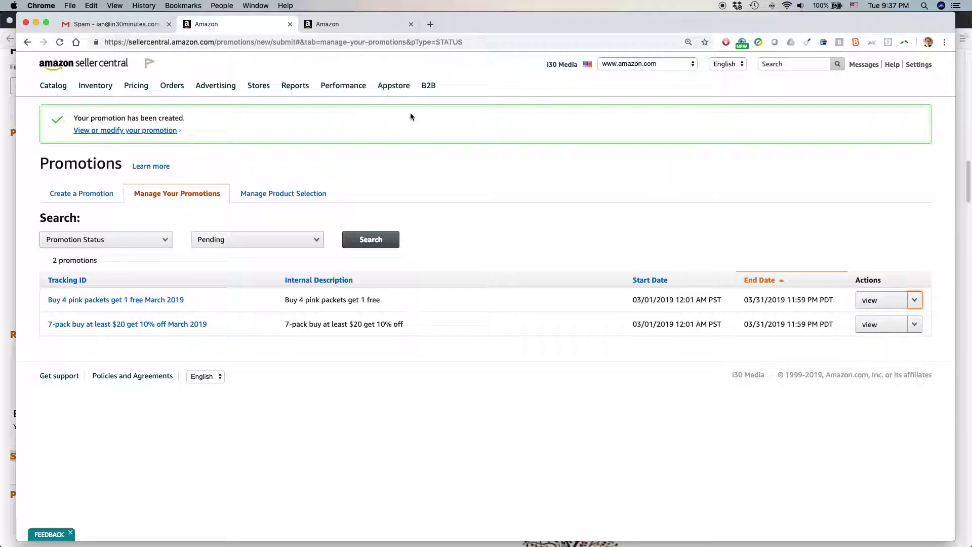
Go through Manage Inventory and Campaign Manager to Advertising > Promotions.
{"action": "mouse_move", "coordinate": [96, 85]}
{"action": "left_click", "coordinate": [103, 108]}
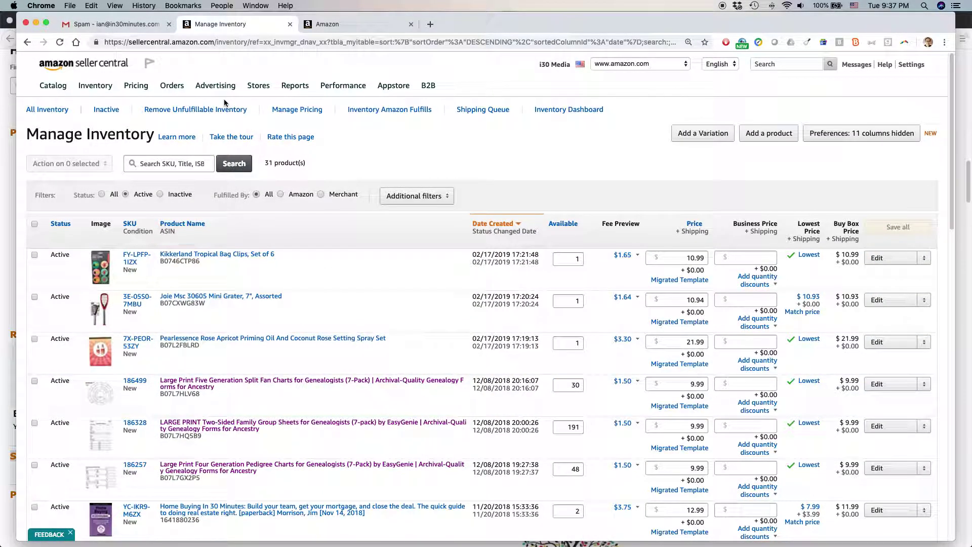
{"action": "mouse_move", "coordinate": [222, 93]}
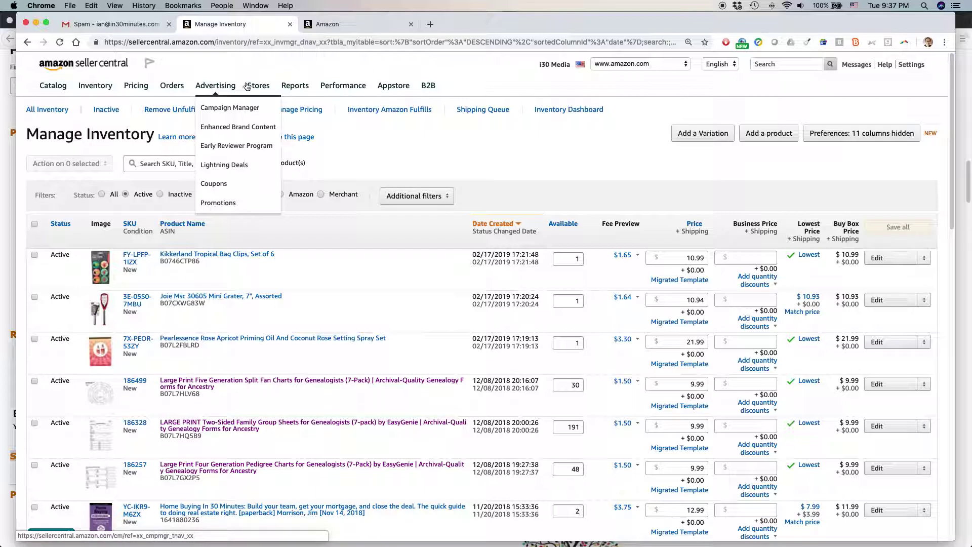
{"action": "left_click", "coordinate": [210, 90]}
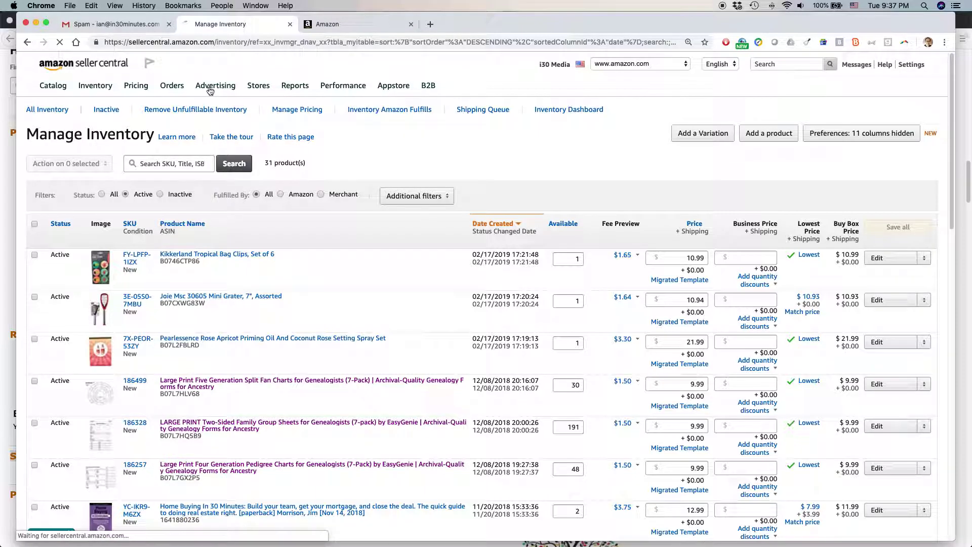
{"action": "mouse_move", "coordinate": [213, 87]}
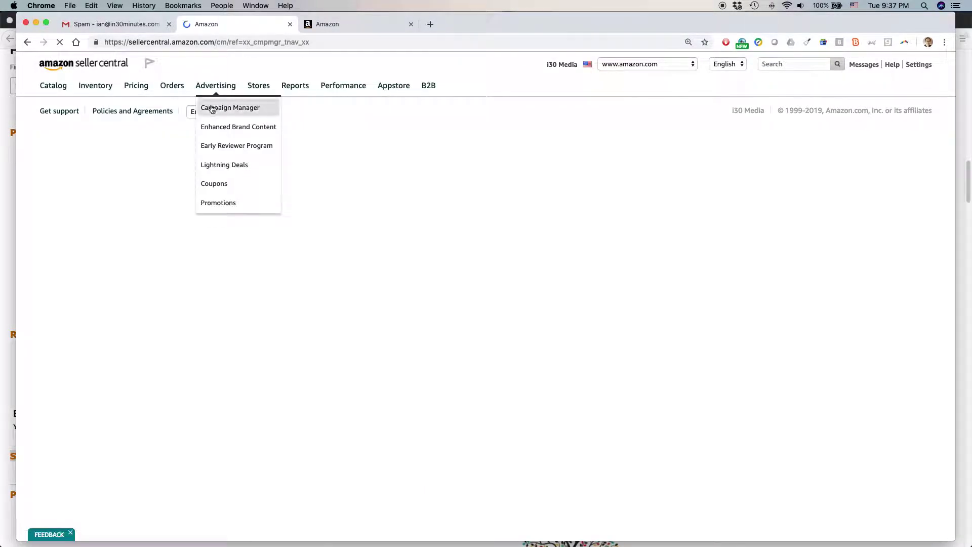
{"action": "left_click", "coordinate": [219, 203]}
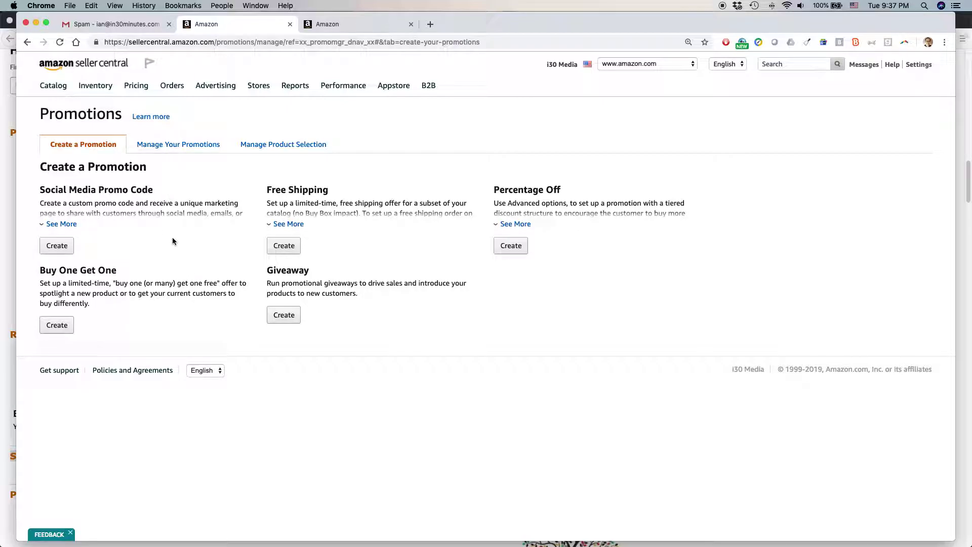
Filter Manage Your Promotions to Pending status and check the first row's Actions list.
{"action": "left_click", "coordinate": [186, 146]}
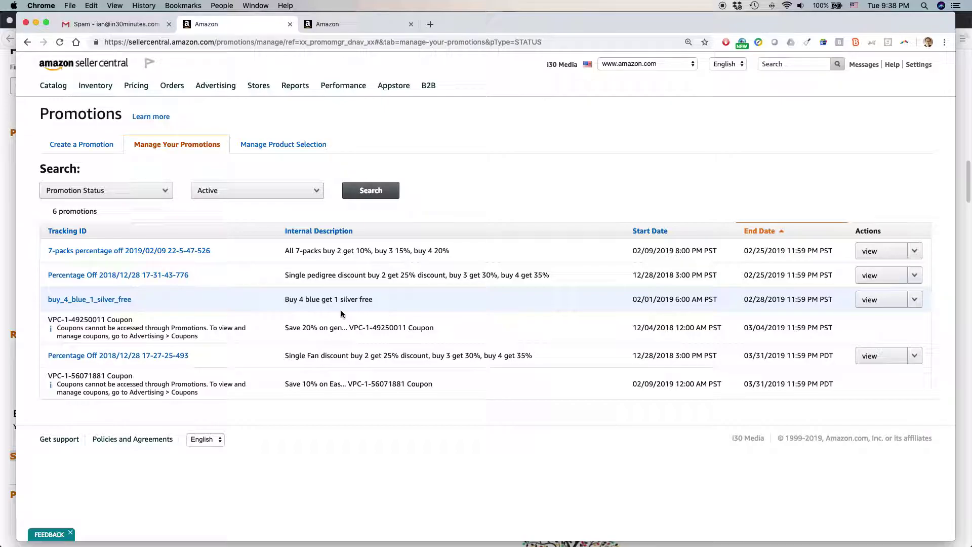
{"action": "left_click", "coordinate": [320, 192]}
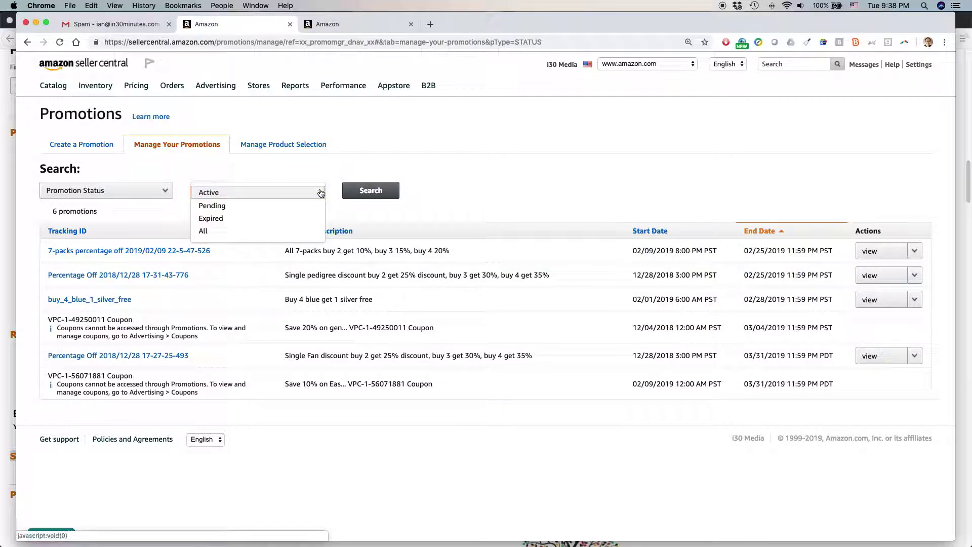
{"action": "left_click", "coordinate": [295, 206]}
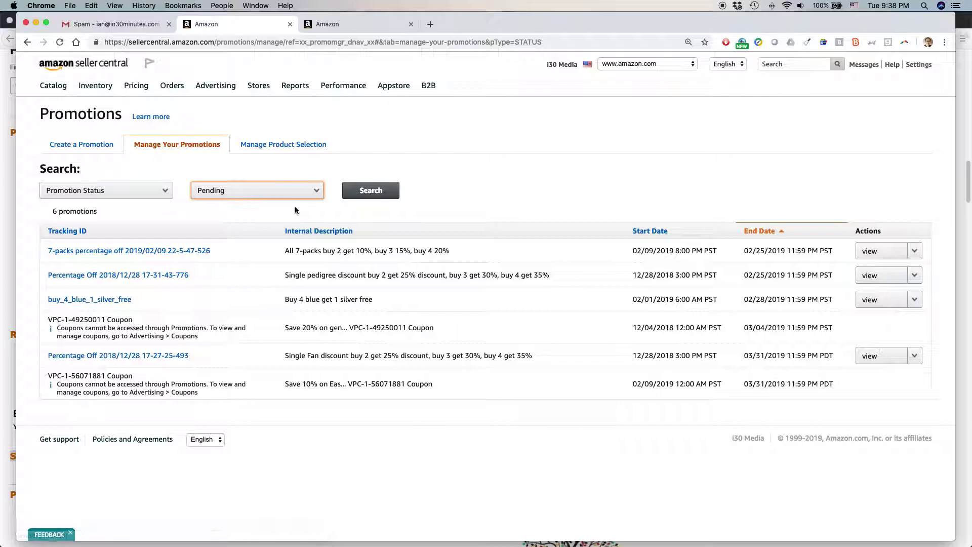
{"action": "left_click", "coordinate": [369, 192]}
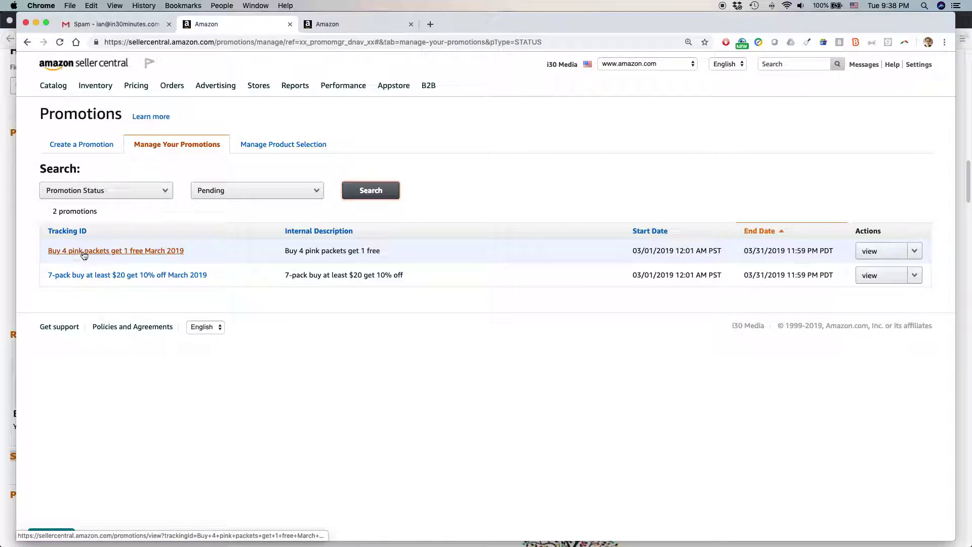
{"action": "left_click", "coordinate": [914, 252]}
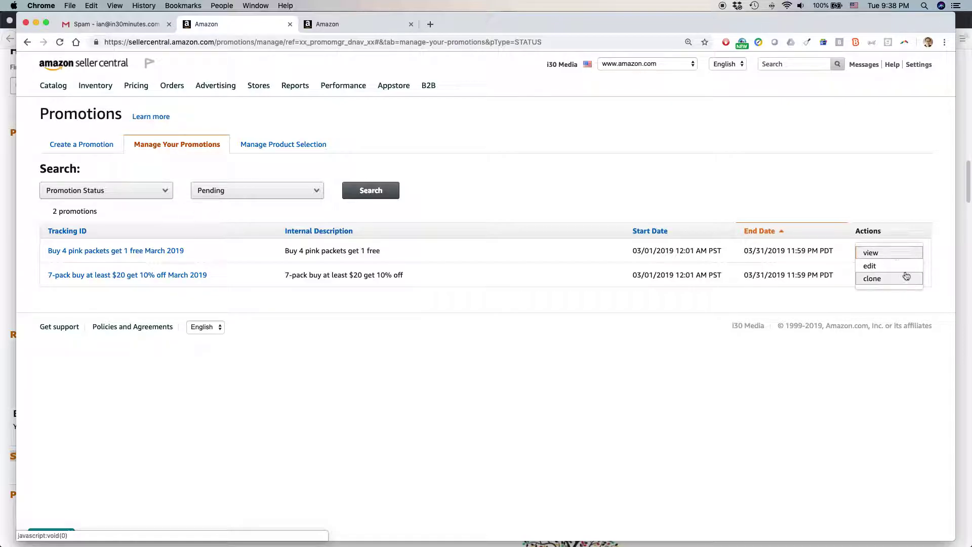
{"action": "left_click", "coordinate": [861, 166]}
{"action": "left_click", "coordinate": [317, 191]}
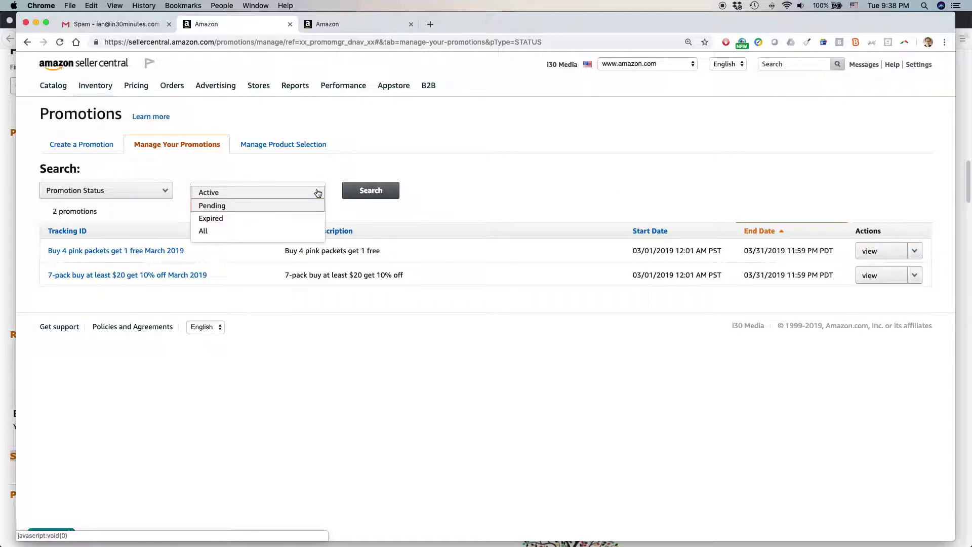
Filter the promotions list to Expired status and scroll through the results.
{"action": "left_click", "coordinate": [280, 218]}
{"action": "left_click", "coordinate": [369, 191]}
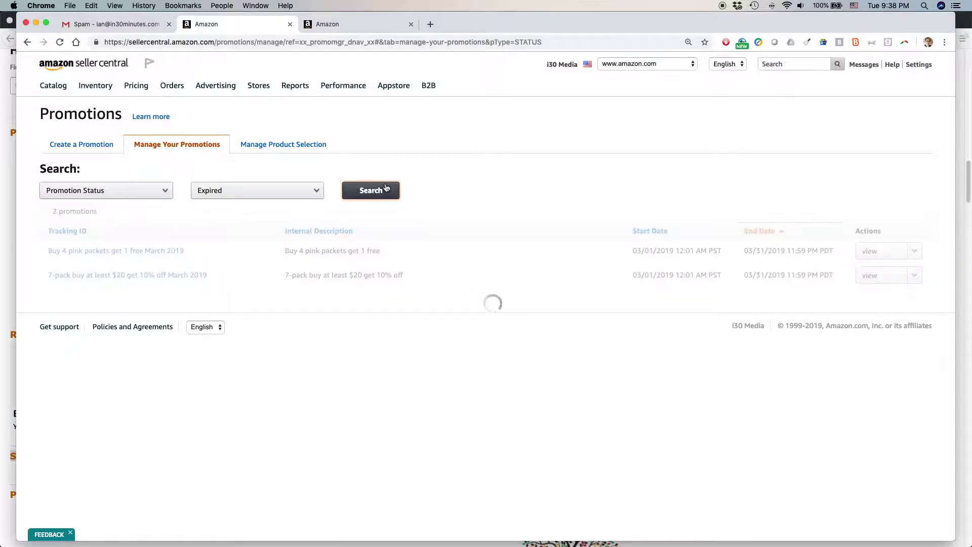
{"action": "scroll", "coordinate": [487, 332], "scroll_direction": "down", "scroll_amount": 10}
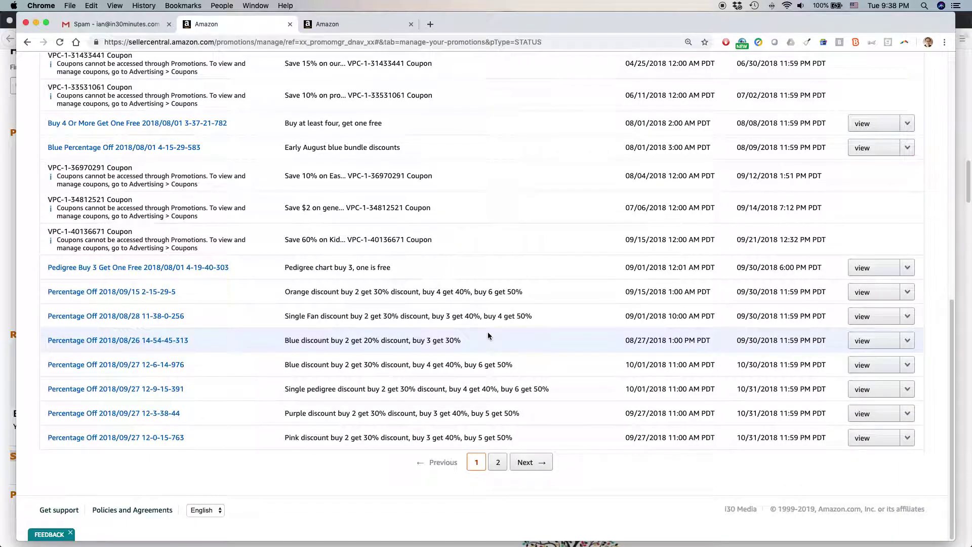
{"action": "scroll", "coordinate": [488, 332], "scroll_direction": "up", "scroll_amount": 3}
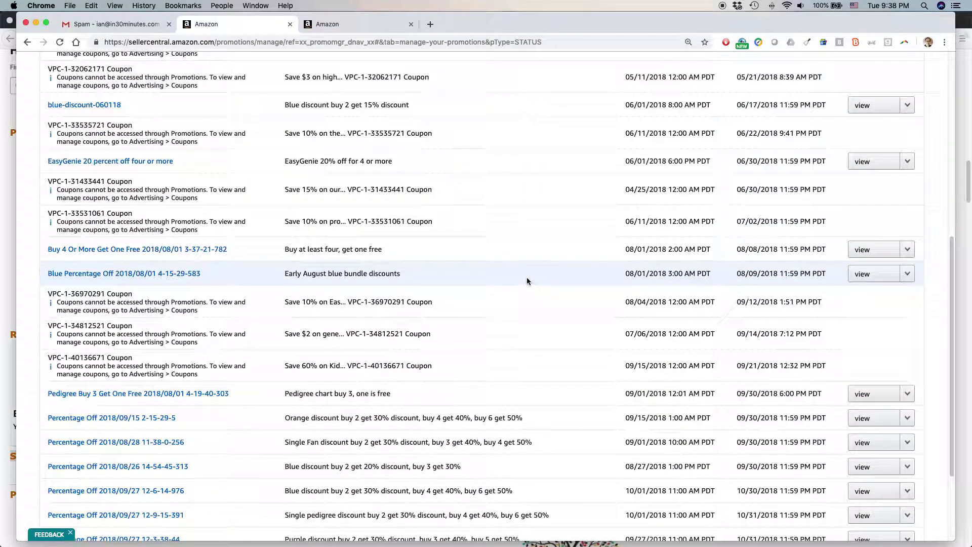
{"action": "scroll", "coordinate": [526, 279], "scroll_direction": "down", "scroll_amount": 1}
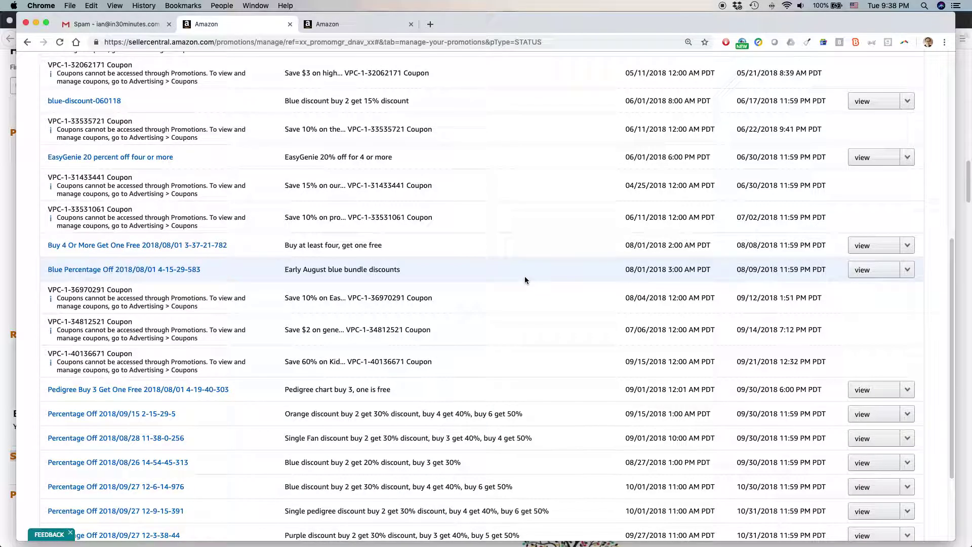
{"action": "scroll", "coordinate": [525, 276], "scroll_direction": "up", "scroll_amount": 5}
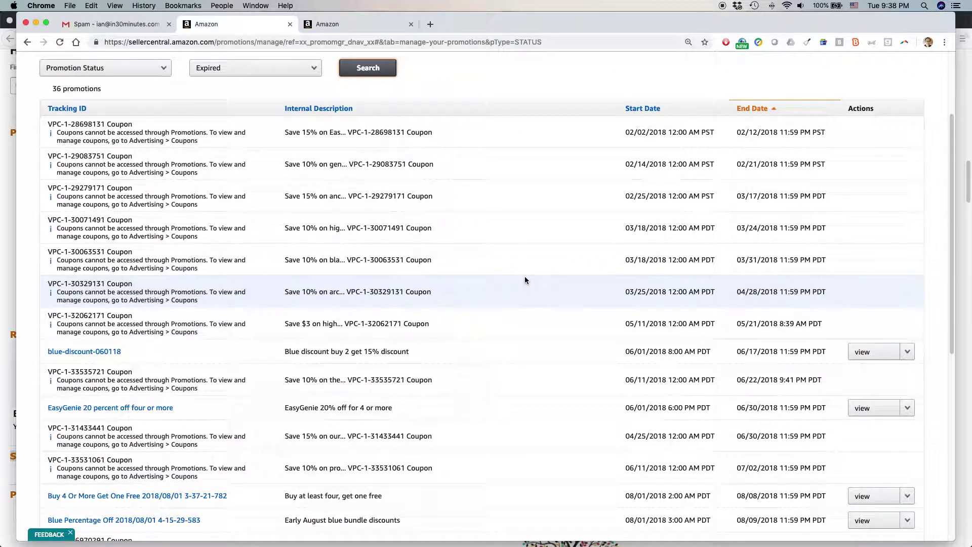
{"action": "scroll", "coordinate": [524, 279], "scroll_direction": "down", "scroll_amount": 1}
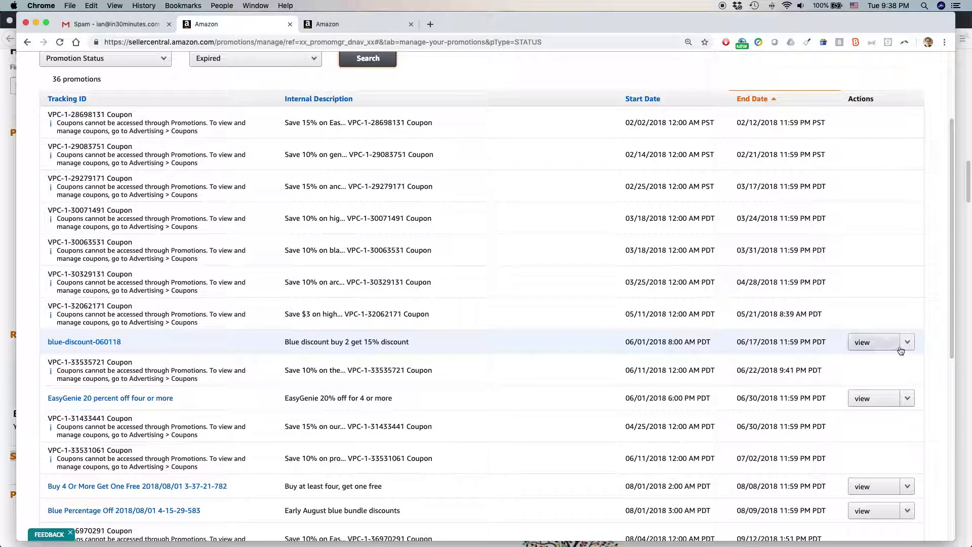
Open the Actions list on the blue-discount-060118 promotion row.
{"action": "left_click", "coordinate": [856, 342]}
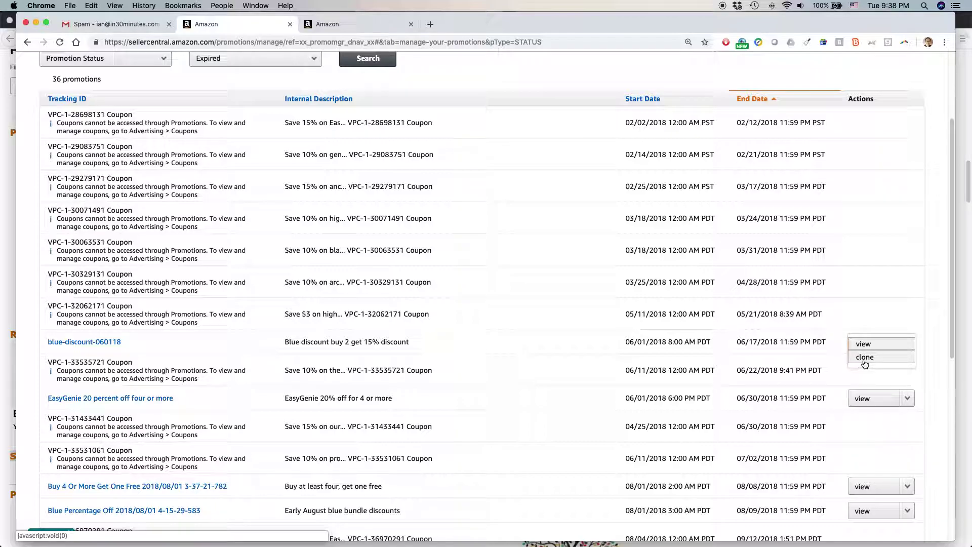
{"action": "left_click", "coordinate": [946, 300]}
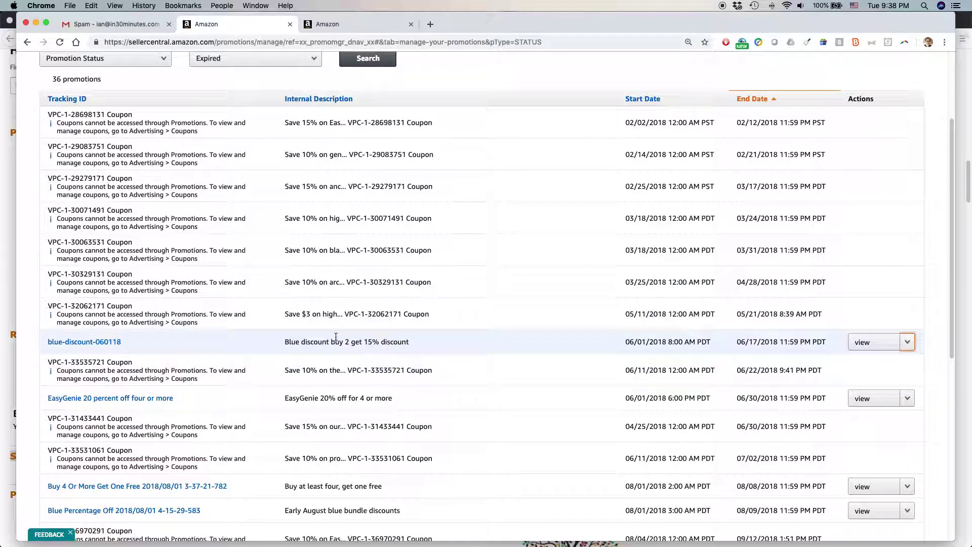
{"action": "scroll", "coordinate": [327, 333], "scroll_direction": "down", "scroll_amount": 1}
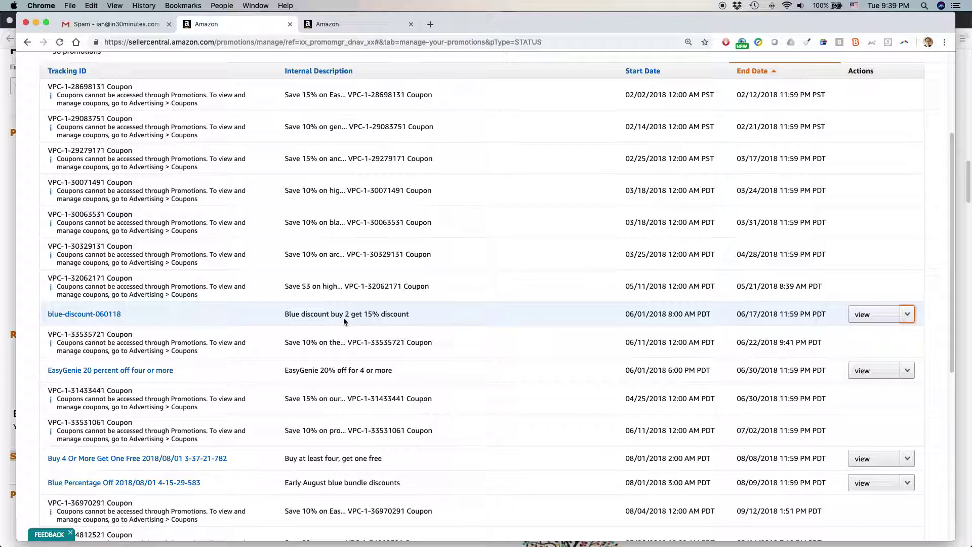
{"action": "left_click", "coordinate": [908, 315]}
Clone blue-discount-060118 into a new Percentage Off promotion.
{"action": "left_click", "coordinate": [867, 330]}
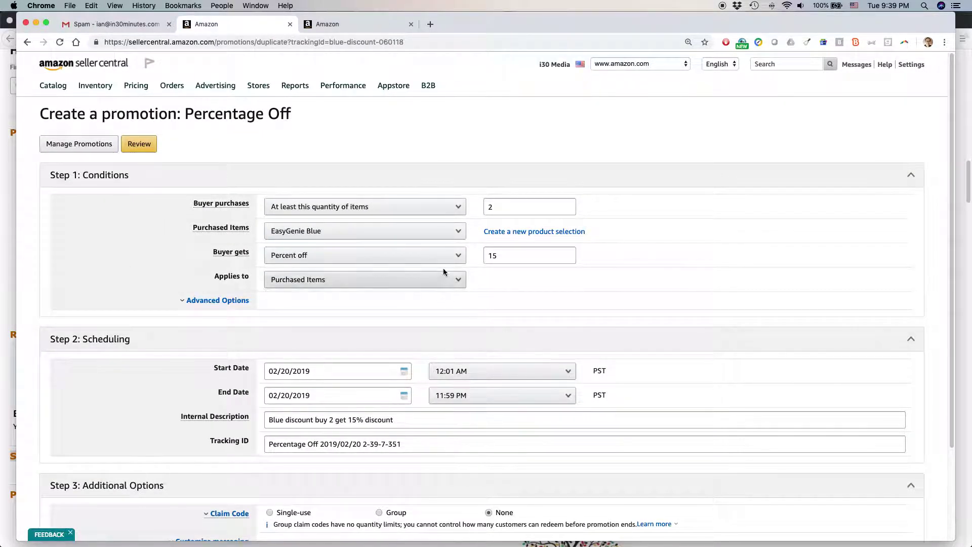
{"action": "scroll", "coordinate": [465, 411], "scroll_direction": "down", "scroll_amount": 1}
{"action": "scroll", "coordinate": [464, 408], "scroll_direction": "down", "scroll_amount": 2}
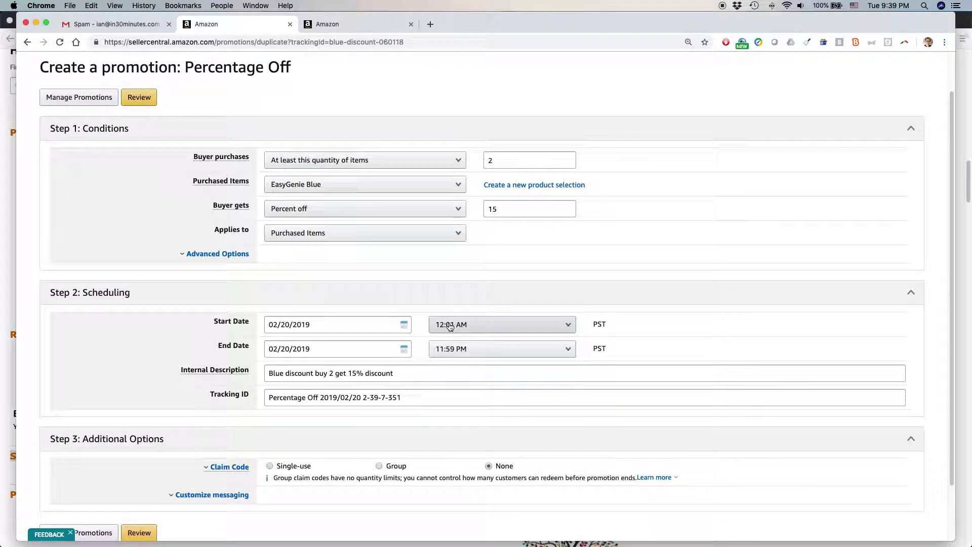
{"action": "scroll", "coordinate": [362, 315], "scroll_direction": "up", "scroll_amount": 1}
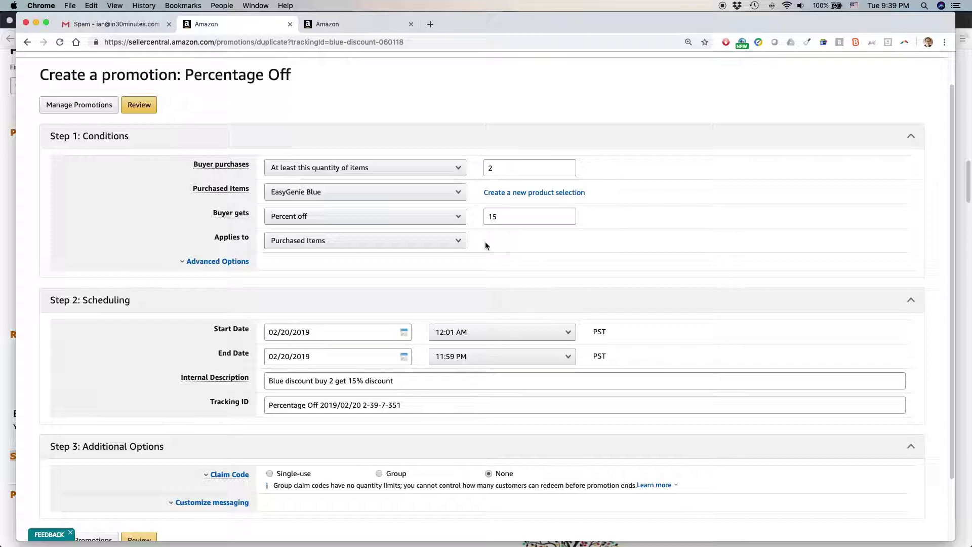
{"action": "scroll", "coordinate": [440, 253], "scroll_direction": "down", "scroll_amount": 3}
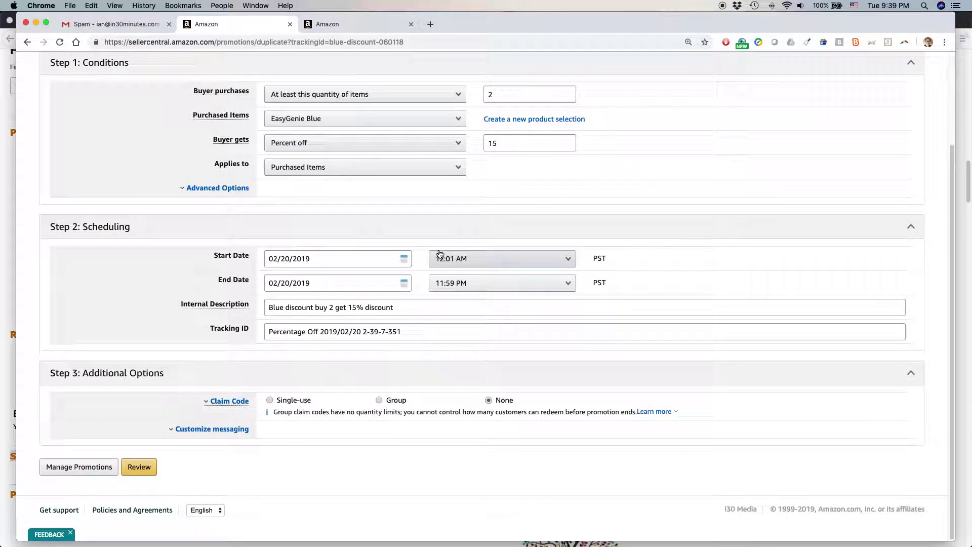
Set the start date to April 1, 2019 and the end date to April 30, 2019.
{"action": "left_click", "coordinate": [404, 259]}
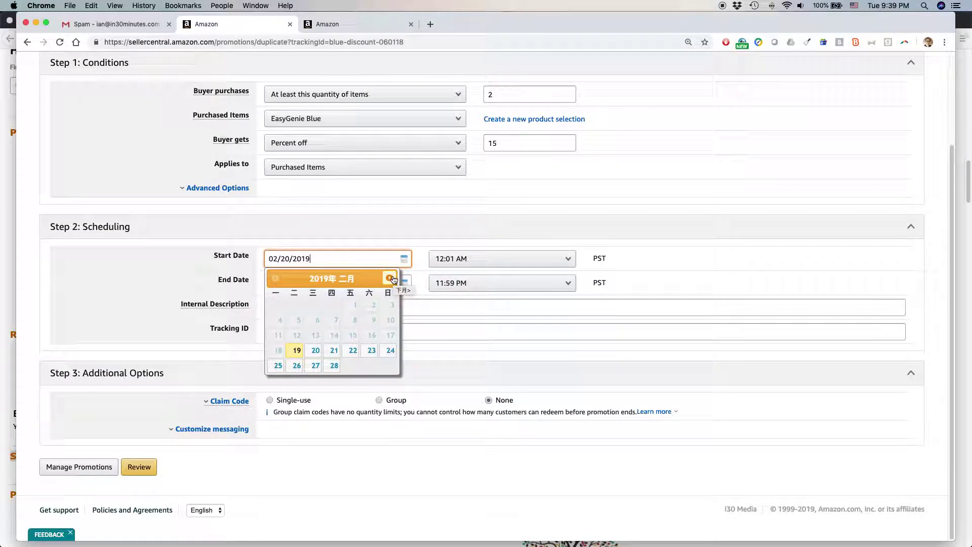
{"action": "left_click", "coordinate": [389, 278]}
{"action": "left_click", "coordinate": [389, 278]}
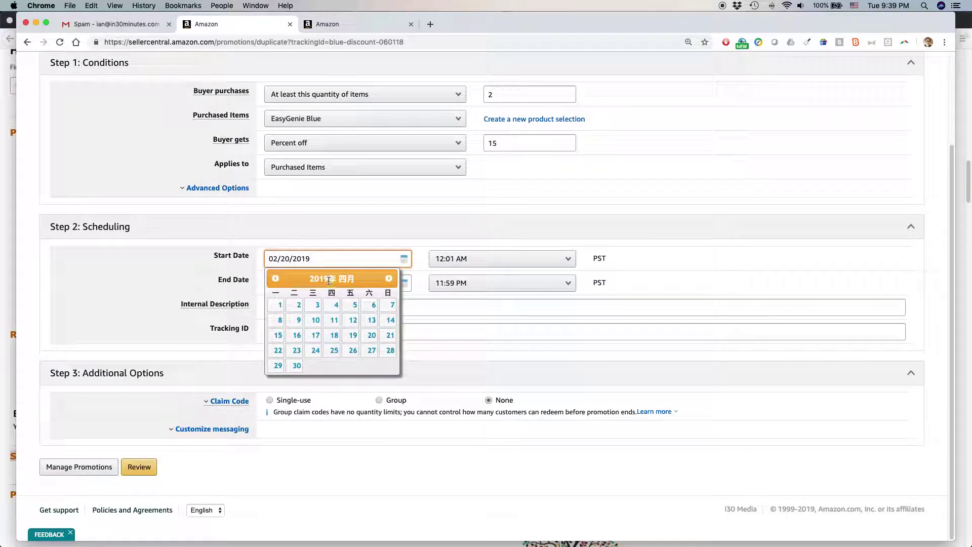
{"action": "left_click", "coordinate": [278, 305]}
{"action": "left_click", "coordinate": [404, 284]}
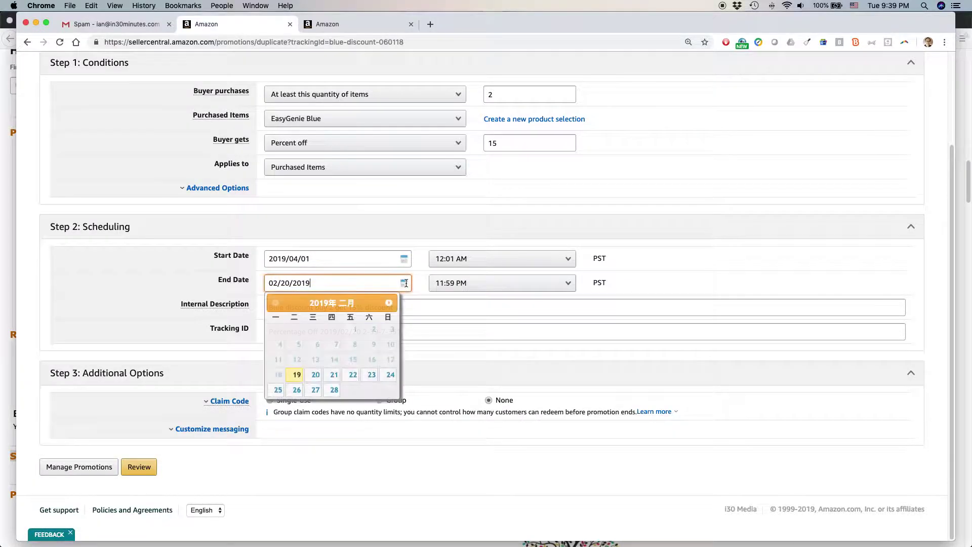
{"action": "left_click", "coordinate": [389, 303]}
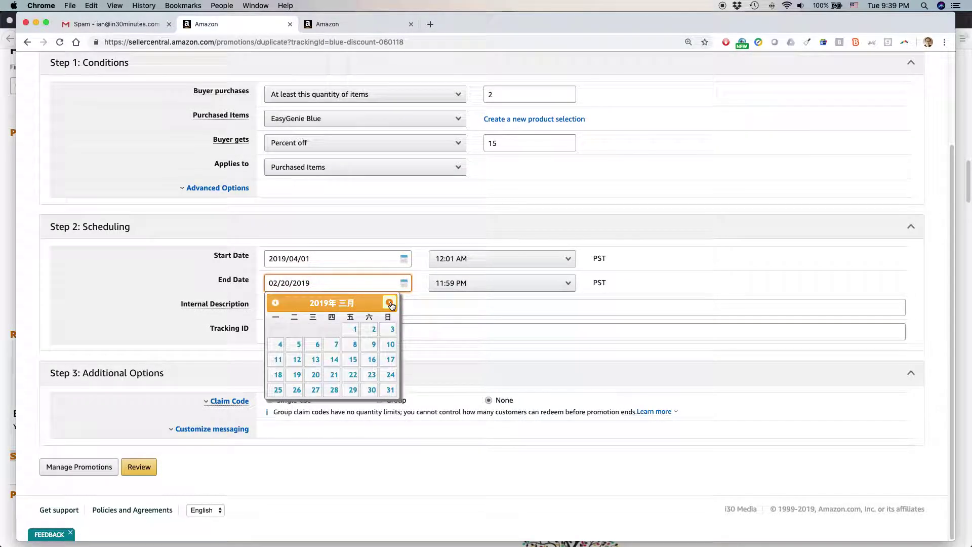
{"action": "left_click", "coordinate": [389, 303]}
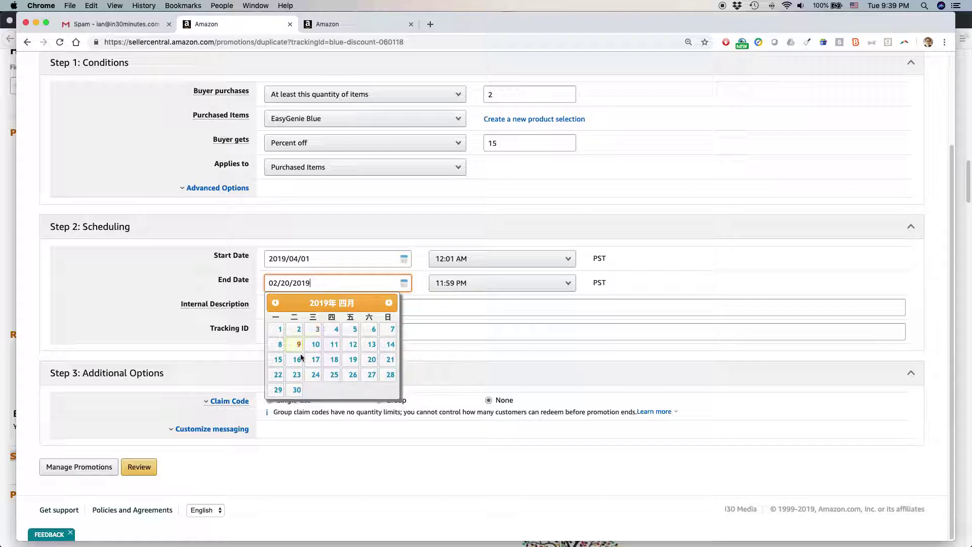
{"action": "left_click", "coordinate": [296, 389]}
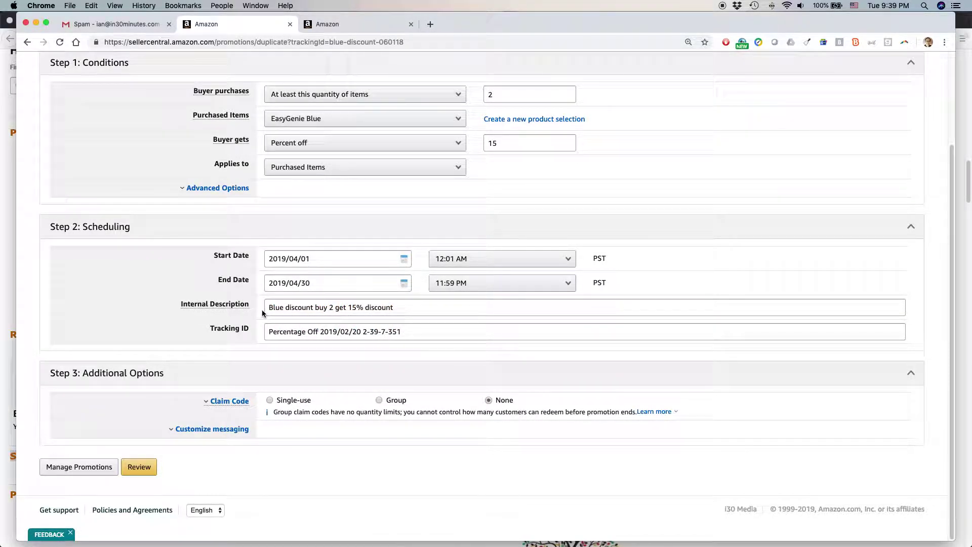
Set the Tracking ID to the internal description followed by 'April 2019'.
{"action": "triple_click", "coordinate": [323, 306]}
{"action": "key", "text": "super+c"}
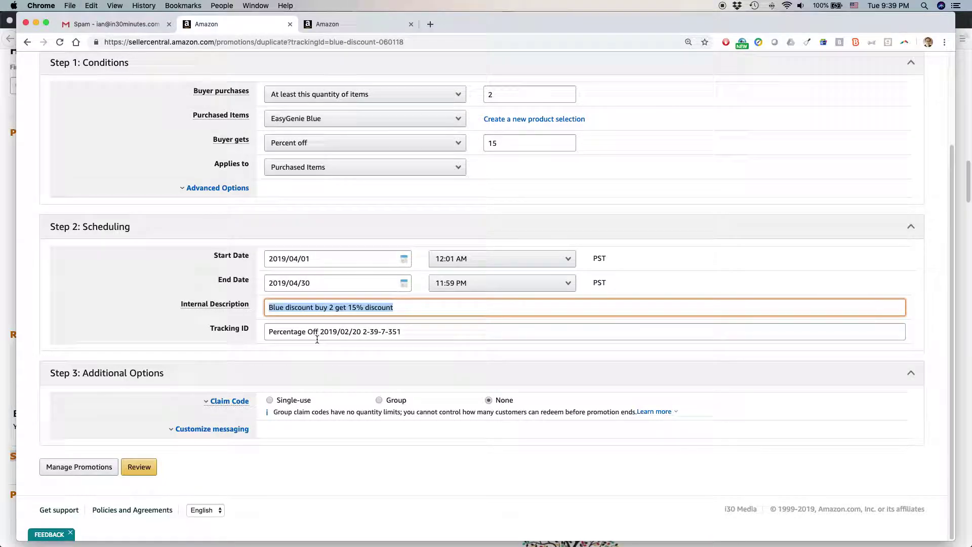
{"action": "triple_click", "coordinate": [317, 332]}
{"action": "key", "text": "super+v"}
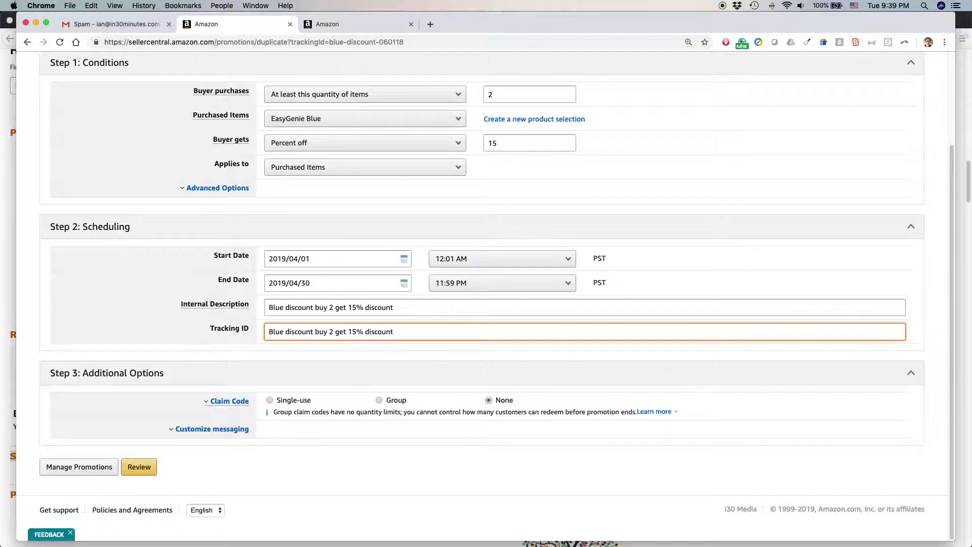
{"action": "type", "text": "April 2019"}
{"action": "left_click", "coordinate": [212, 429]}
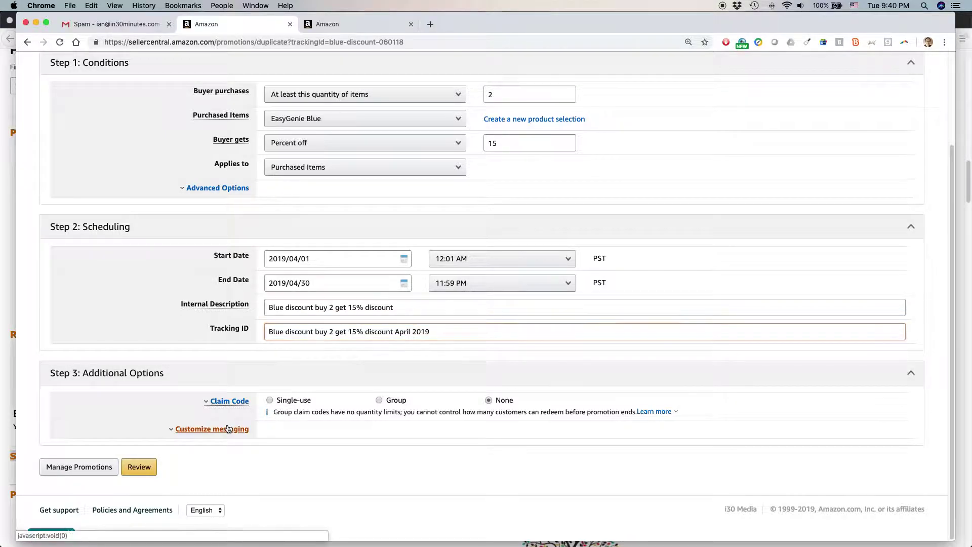
Change checkout display text to 'Discount Applied' and use Standard detail page text.
{"action": "scroll", "coordinate": [262, 381], "scroll_direction": "down", "scroll_amount": 1}
{"action": "scroll", "coordinate": [262, 381], "scroll_direction": "down", "scroll_amount": 4}
{"action": "scroll", "coordinate": [263, 377], "scroll_direction": "down", "scroll_amount": 2}
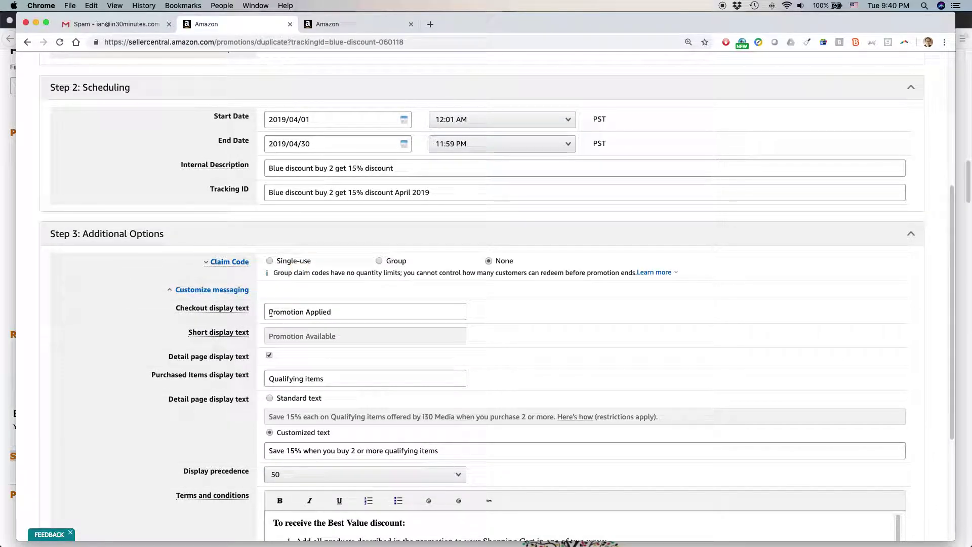
{"action": "double_click", "coordinate": [290, 312]}
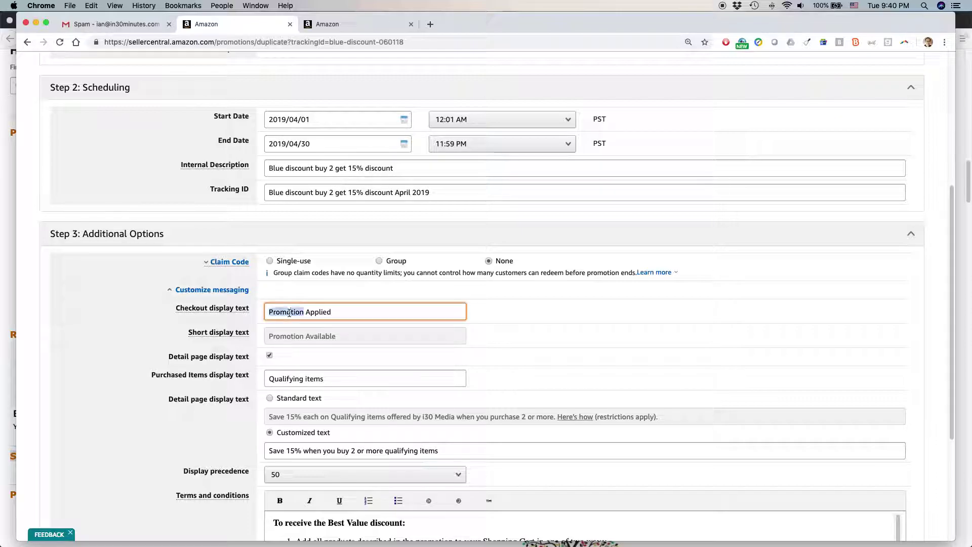
{"action": "type", "text": "Discount"}
{"action": "scroll", "coordinate": [290, 312], "scroll_direction": "down", "scroll_amount": 2}
{"action": "scroll", "coordinate": [290, 312], "scroll_direction": "down", "scroll_amount": 1}
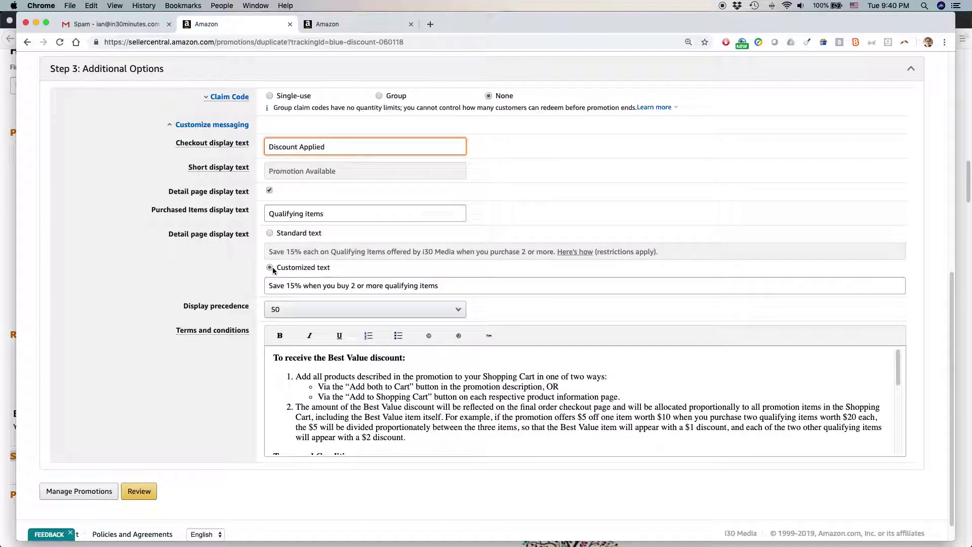
{"action": "left_click", "coordinate": [269, 233]}
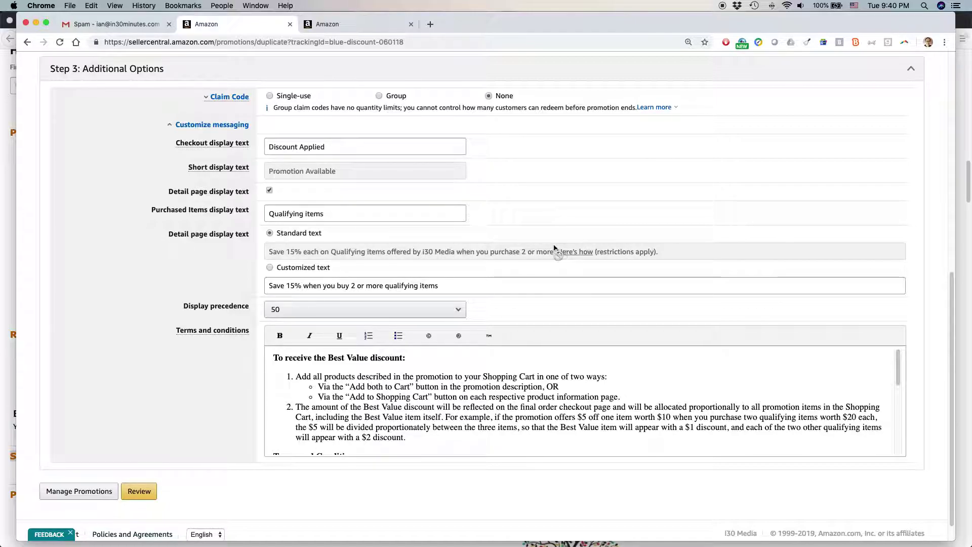
Set the Purchased Items display text to 'EasyGenie basic genealogy kits'.
{"action": "scroll", "coordinate": [496, 234], "scroll_direction": "up", "scroll_amount": 7}
{"action": "scroll", "coordinate": [495, 233], "scroll_direction": "down", "scroll_amount": 7}
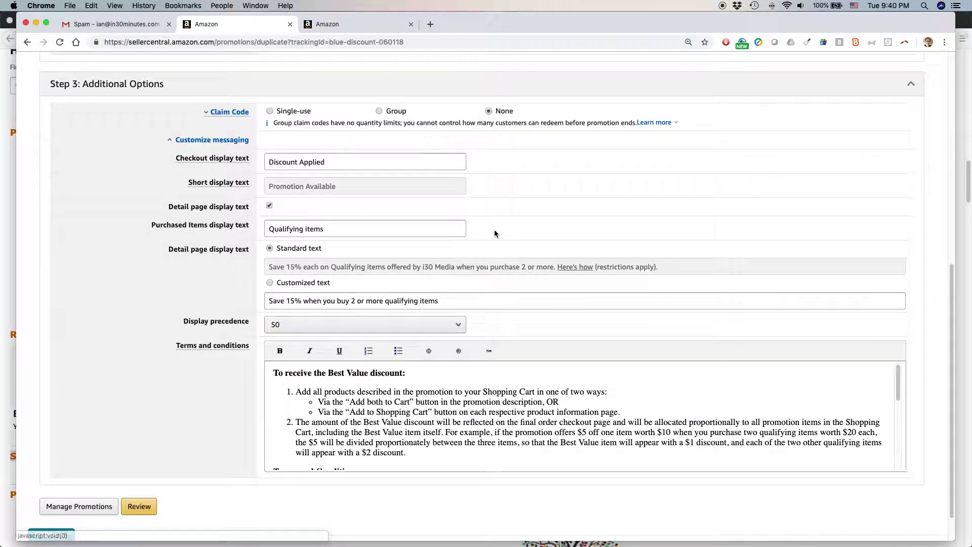
{"action": "triple_click", "coordinate": [297, 229]}
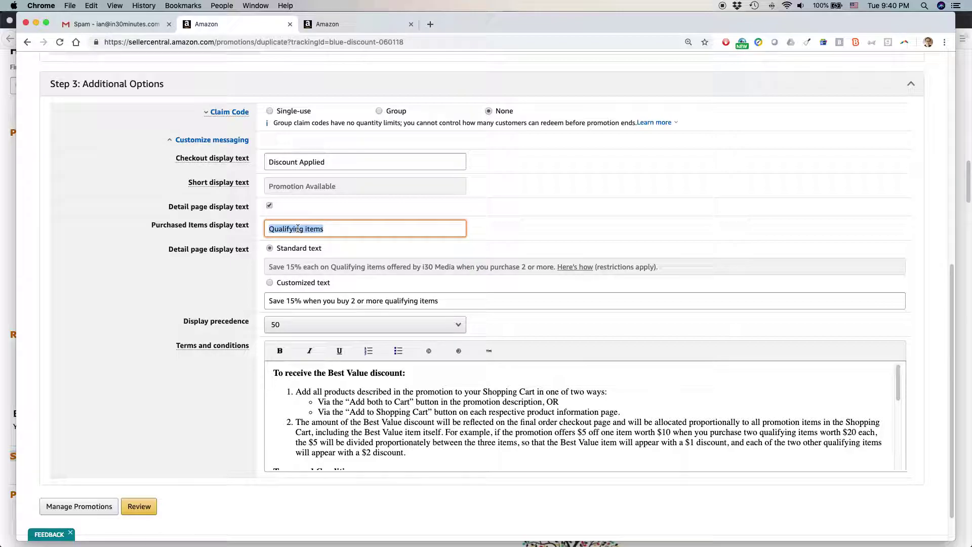
{"action": "type", "text": "EasyGenie"}
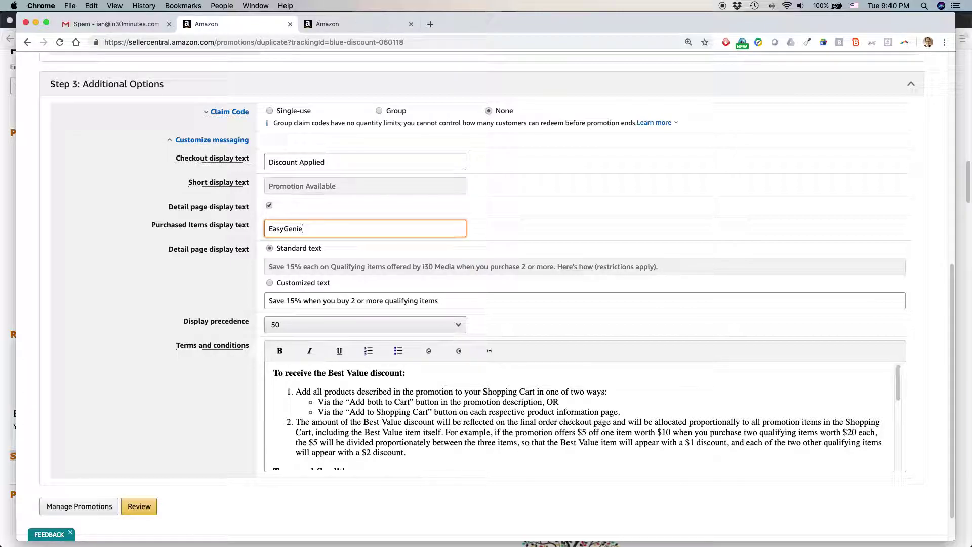
{"action": "type", "text": " basic genealogy kits"}
{"action": "left_click", "coordinate": [337, 301]}
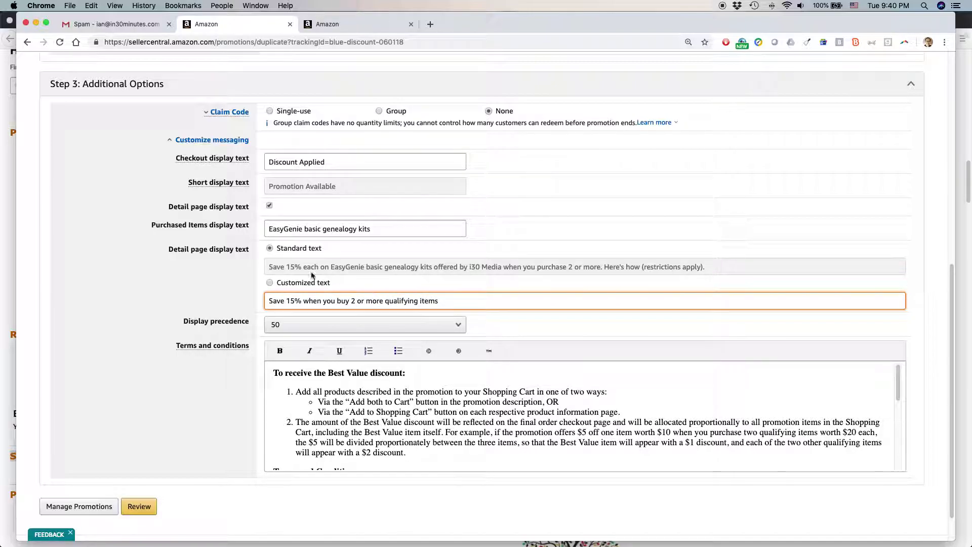
Choose display precedence 5 and scroll through the Best Value terms and conditions.
{"action": "scroll", "coordinate": [329, 276], "scroll_direction": "down", "scroll_amount": 2}
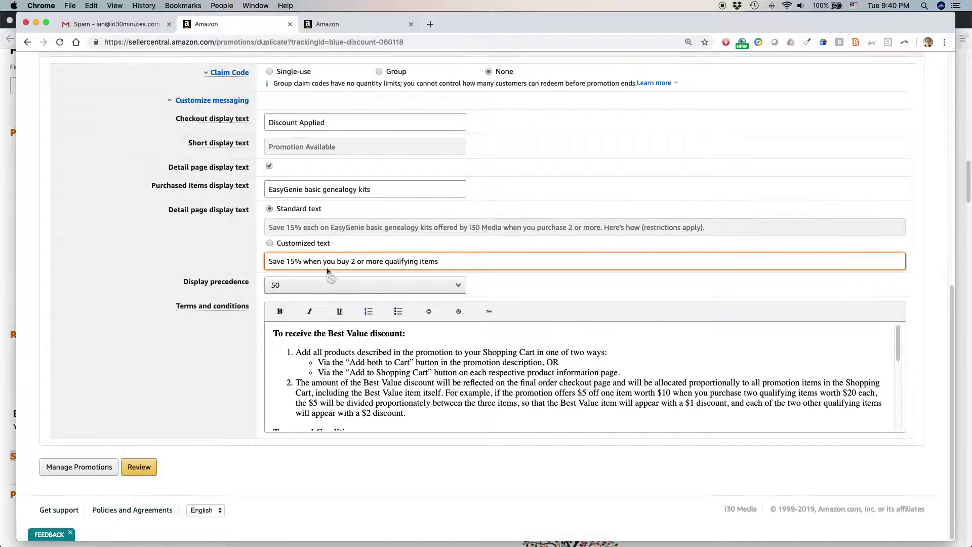
{"action": "left_click", "coordinate": [288, 290]}
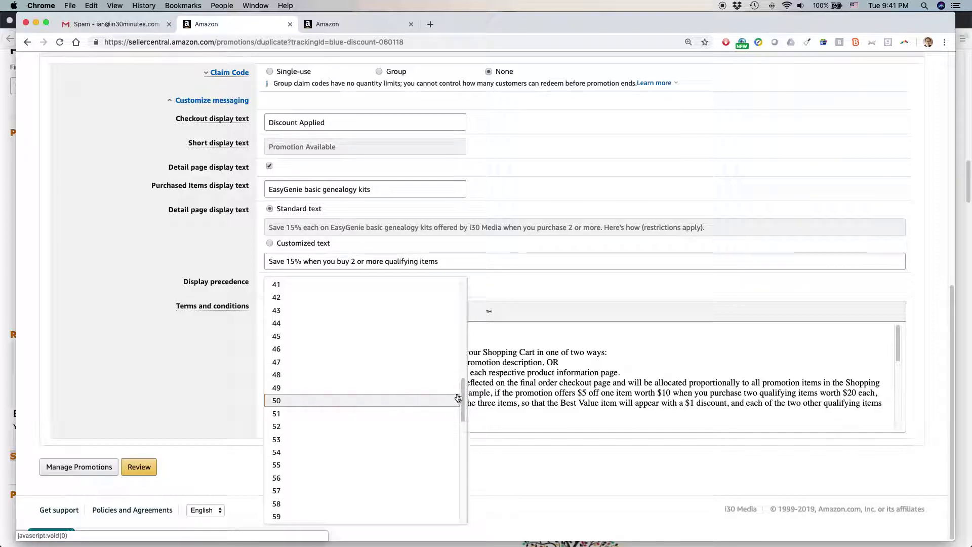
{"action": "left_click_drag", "start_coordinate": [464, 402], "coordinate": [454, 300]}
{"action": "left_click", "coordinate": [303, 341]}
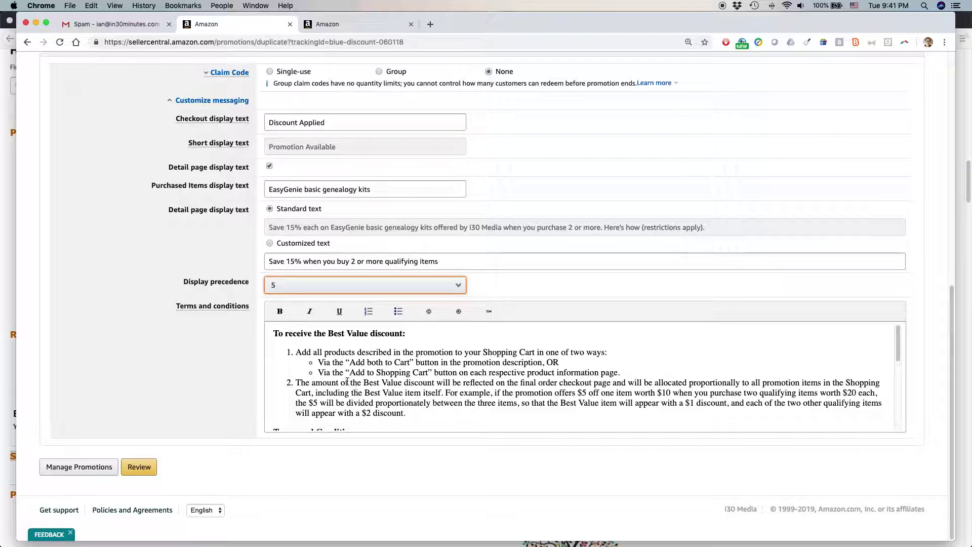
{"action": "mouse_move", "coordinate": [178, 305]}
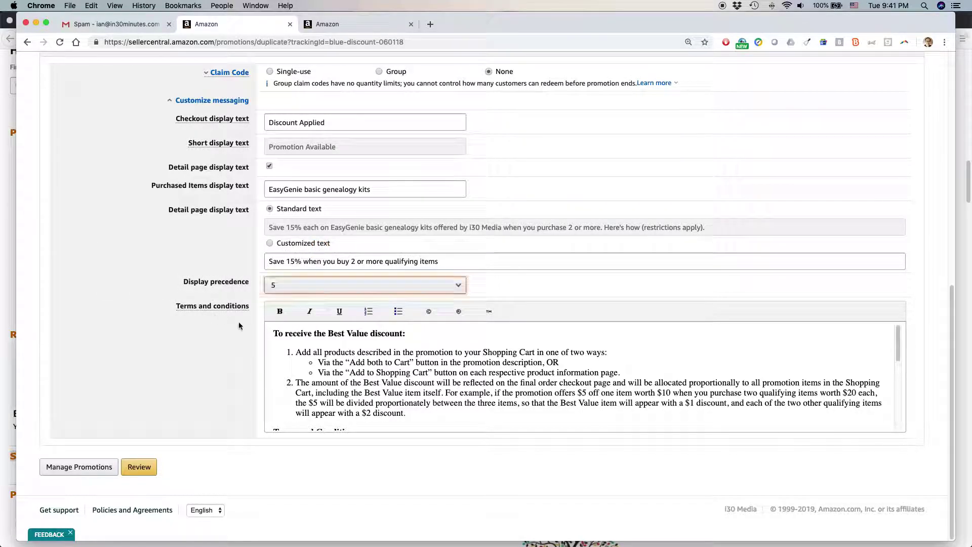
{"action": "scroll", "coordinate": [312, 364], "scroll_direction": "down", "scroll_amount": 4}
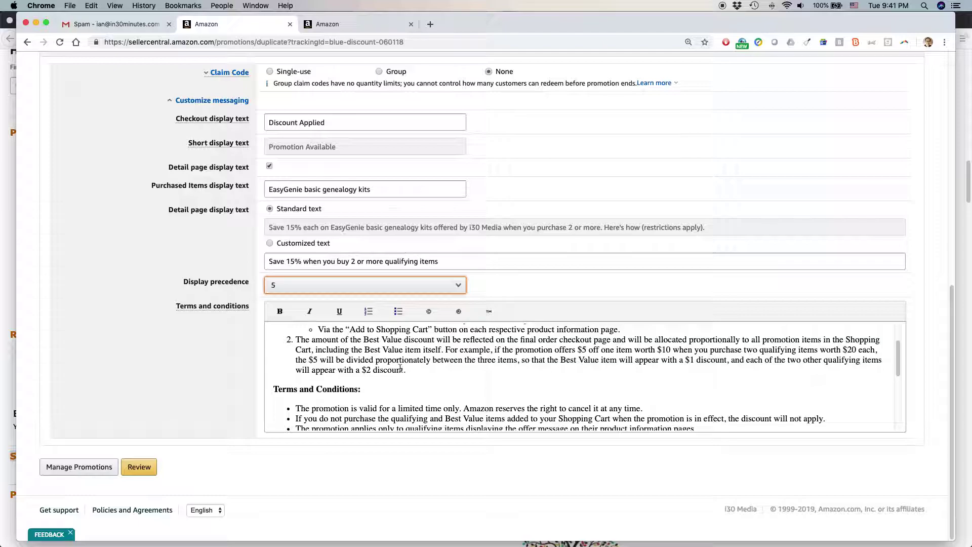
{"action": "scroll", "coordinate": [400, 368], "scroll_direction": "down", "scroll_amount": 8}
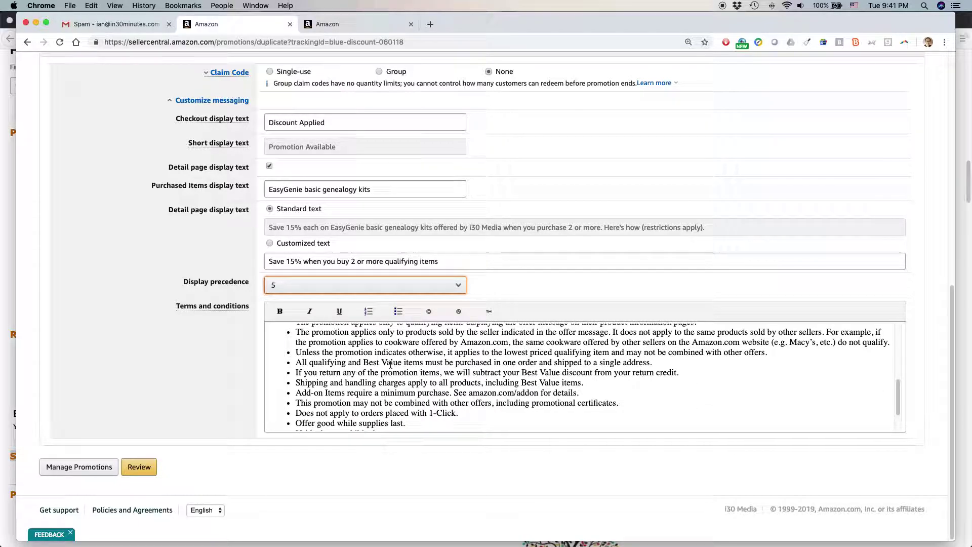
{"action": "scroll", "coordinate": [390, 364], "scroll_direction": "down", "scroll_amount": 3}
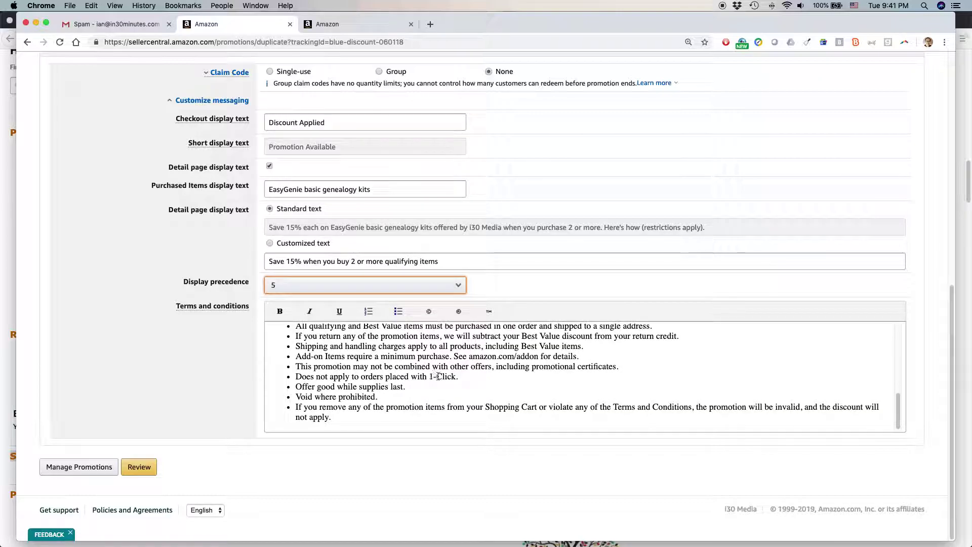
After the review flags invalid dates, retype the start date as 04/01/2019.
{"action": "left_click", "coordinate": [139, 466]}
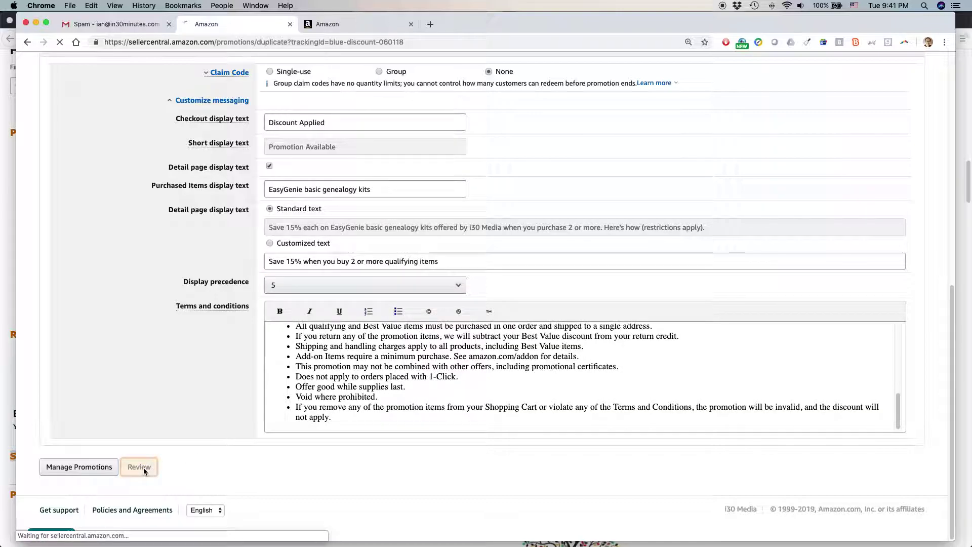
{"action": "scroll", "coordinate": [213, 383], "scroll_direction": "down", "scroll_amount": 5}
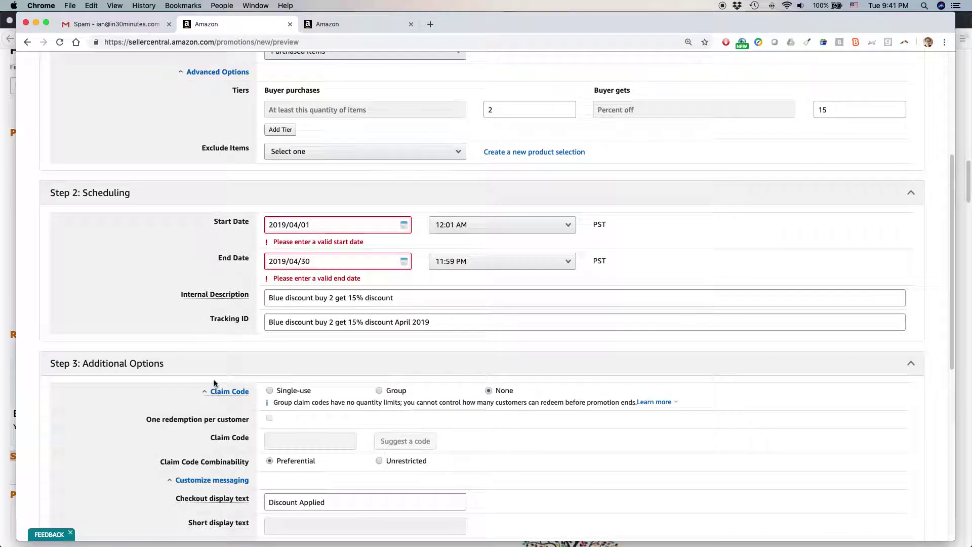
{"action": "left_click", "coordinate": [403, 224]}
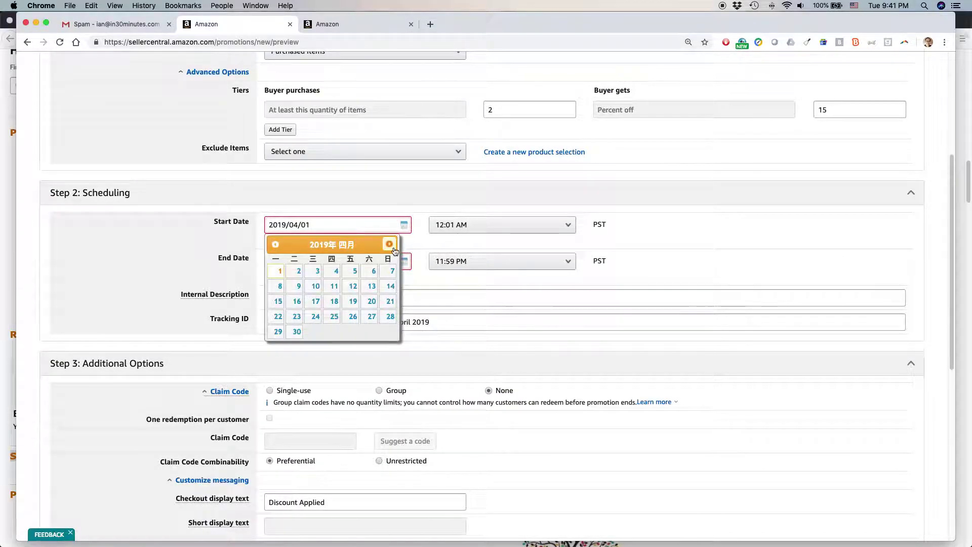
{"action": "key", "text": "shift+Left"}
{"action": "key", "text": "shift+Left"}
{"action": "key", "text": "shift+Left"}
{"action": "key", "text": "shift+Left"}
{"action": "key", "text": "shift+Left"}
{"action": "key", "text": "shift+Left"}
{"action": "key", "text": "BackSpace"}
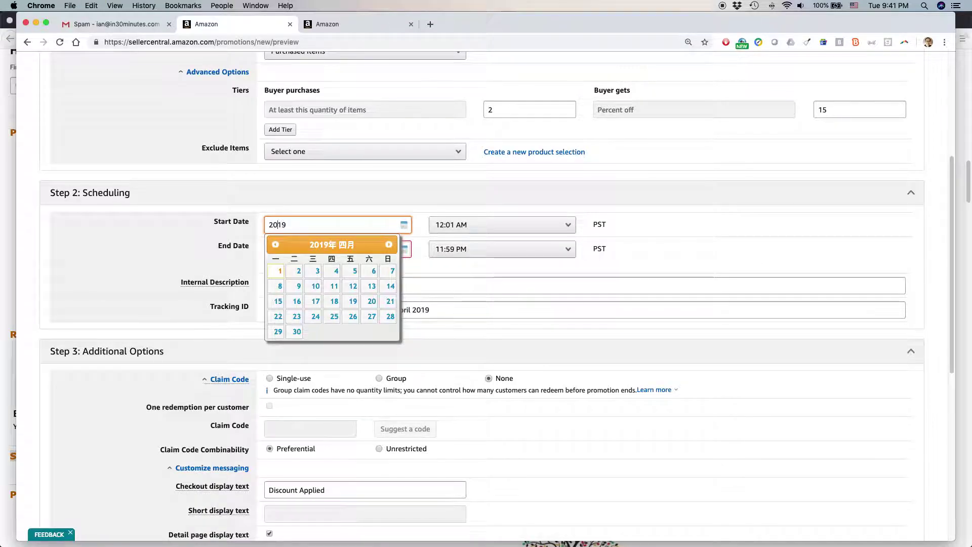
{"action": "type", "text": "04/01/"}
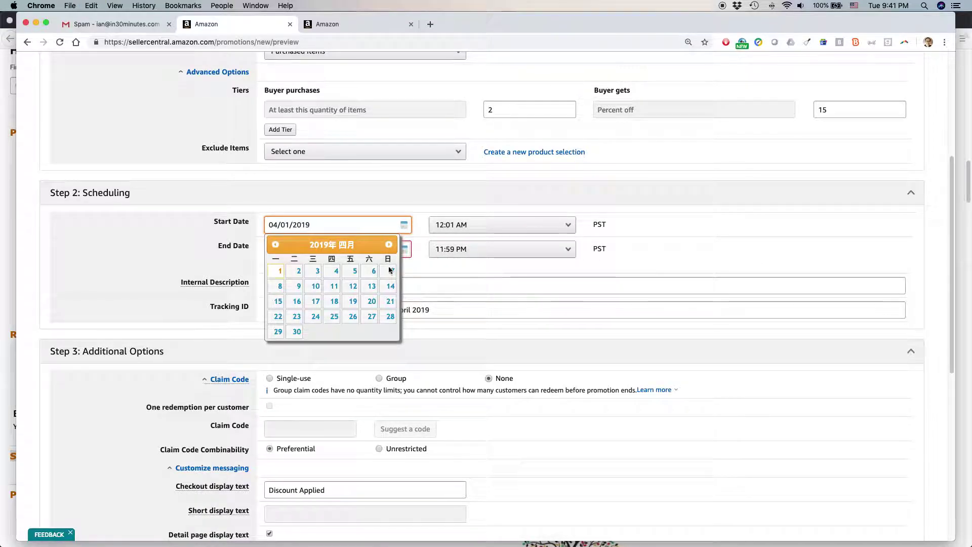
{"action": "left_click", "coordinate": [316, 285]}
Retype the end date as 04/30/2019 and send the promotion for review.
{"action": "left_click", "coordinate": [316, 248]}
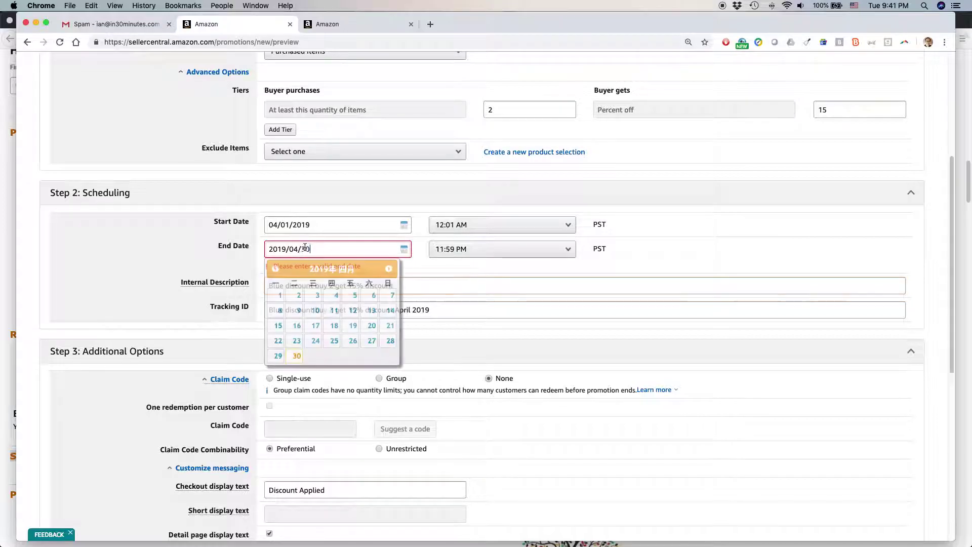
{"action": "left_click_drag", "start_coordinate": [316, 249], "coordinate": [290, 249]}
{"action": "key", "text": "BackSpace"}
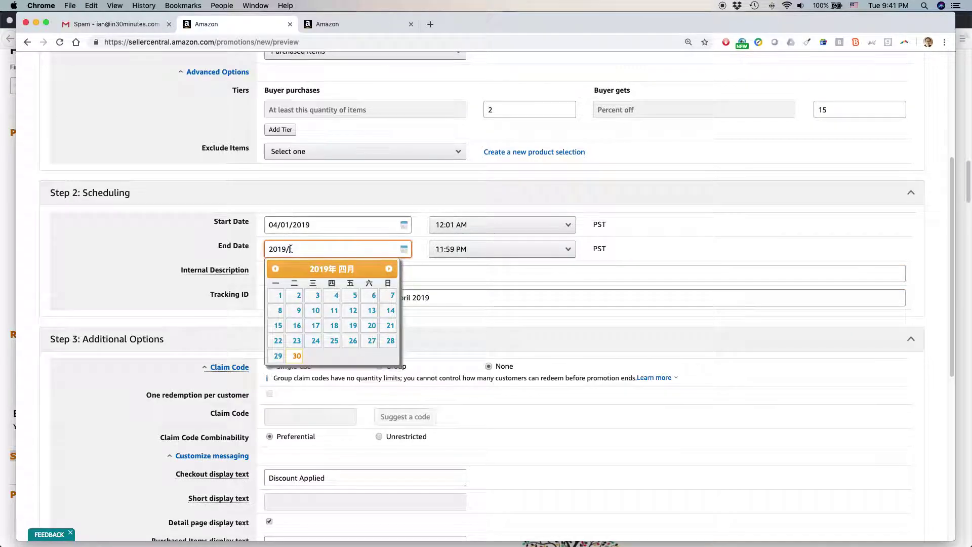
{"action": "type", "text": "04/30/"}
{"action": "left_click", "coordinate": [686, 250]}
{"action": "scroll", "coordinate": [685, 251], "scroll_direction": "down", "scroll_amount": 2}
{"action": "scroll", "coordinate": [685, 252], "scroll_direction": "down", "scroll_amount": 5}
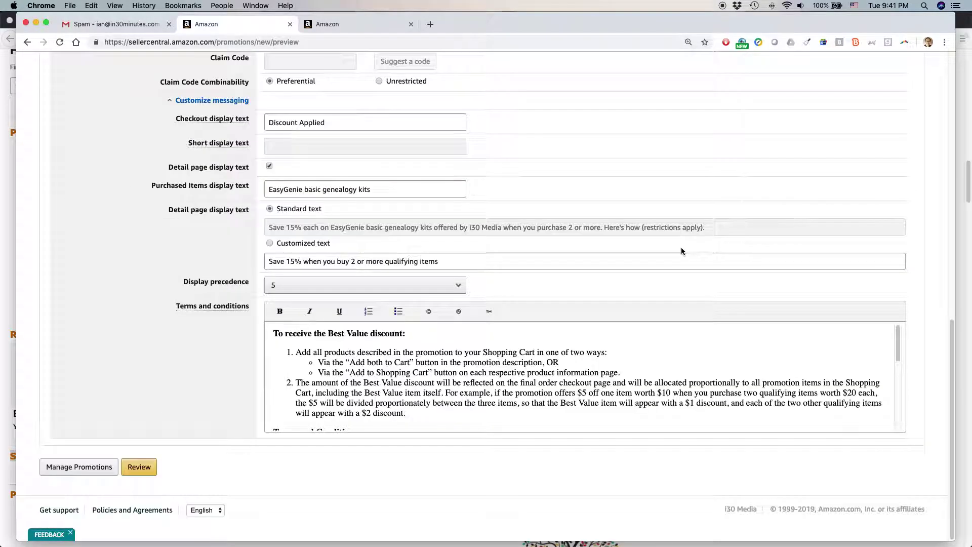
{"action": "left_click", "coordinate": [139, 466]}
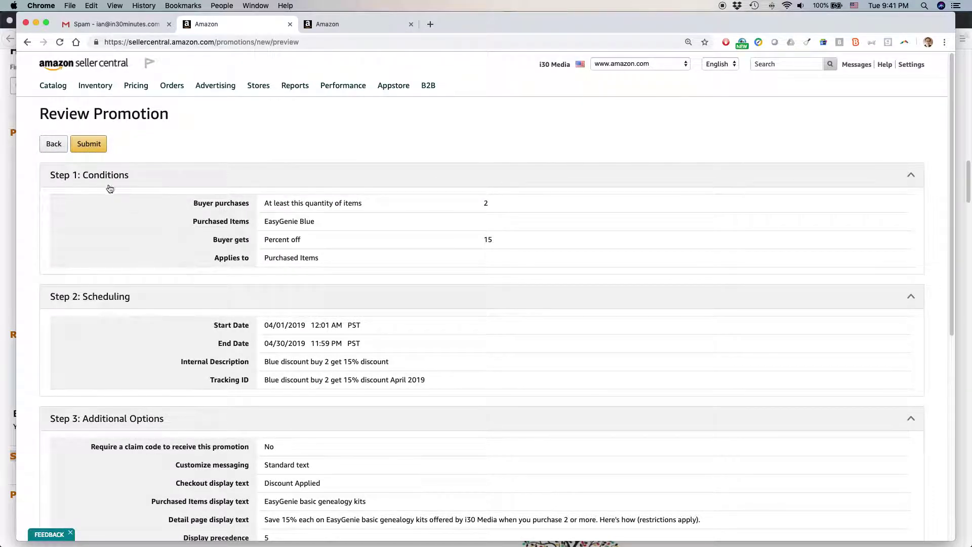
Submit the April 2019 Percentage Off promotion from the Review Promotion page.
{"action": "left_click", "coordinate": [89, 144]}
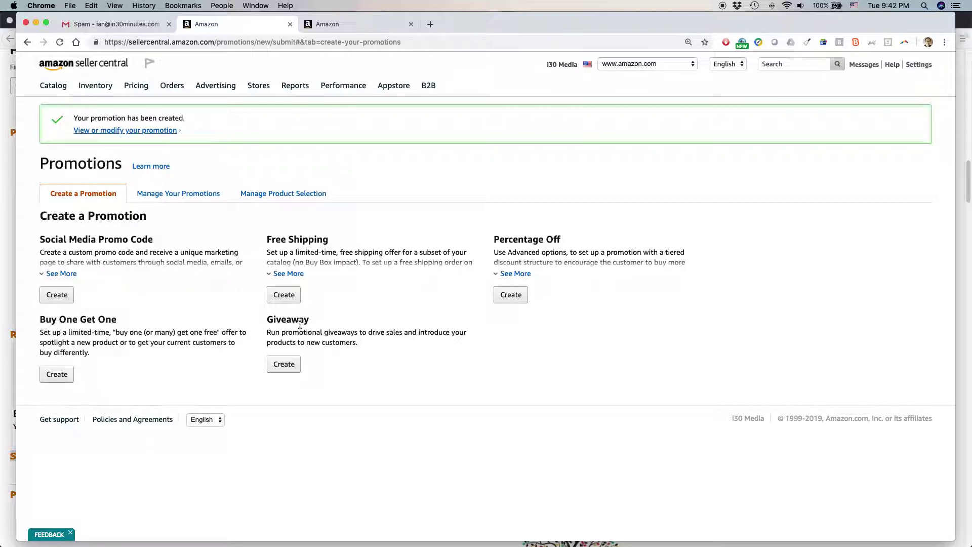
Return to the Lean Media site, browse the blog posts, then open the Video page.
{"action": "key", "text": "super+Tab"}
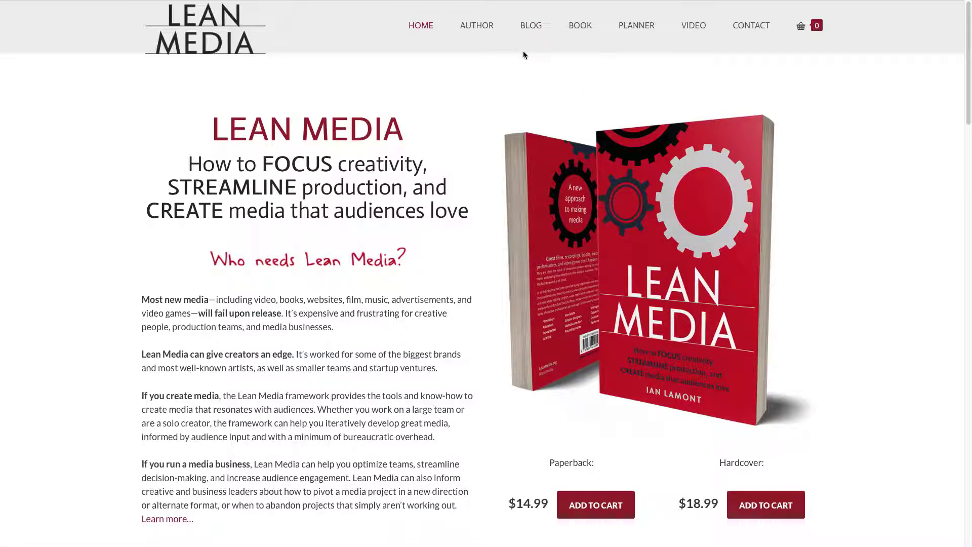
{"action": "left_click", "coordinate": [532, 25]}
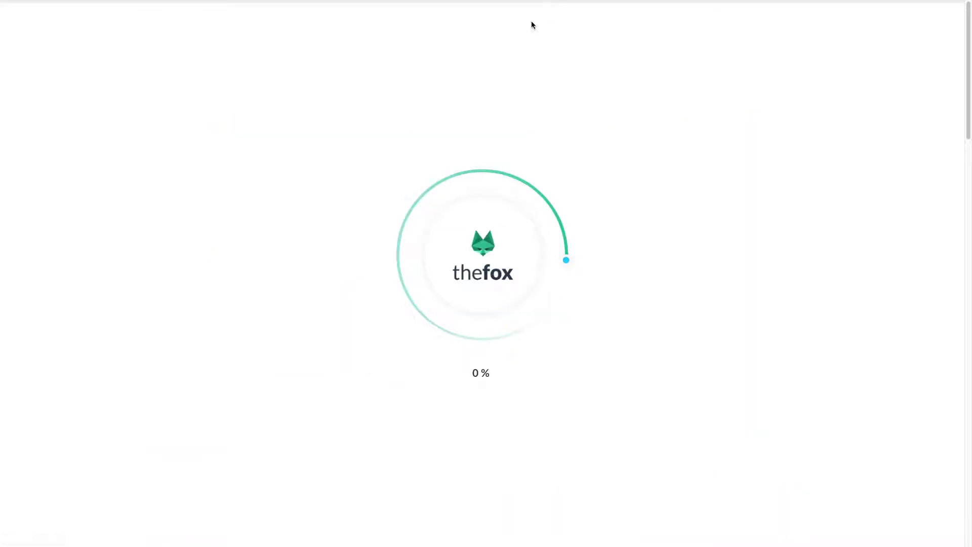
{"action": "scroll", "coordinate": [320, 242], "scroll_direction": "down", "scroll_amount": 5}
{"action": "scroll", "coordinate": [320, 244], "scroll_direction": "down", "scroll_amount": 20}
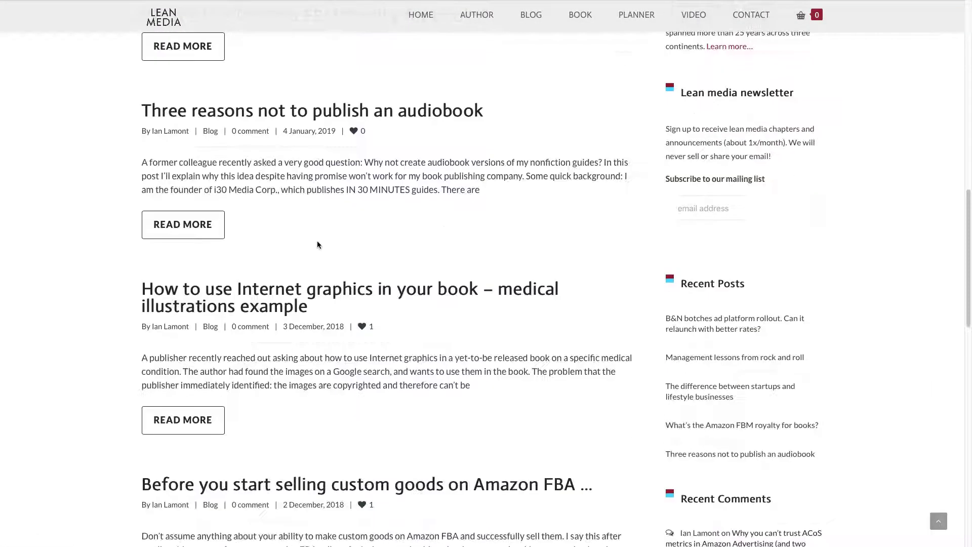
{"action": "scroll", "coordinate": [317, 245], "scroll_direction": "down", "scroll_amount": 5}
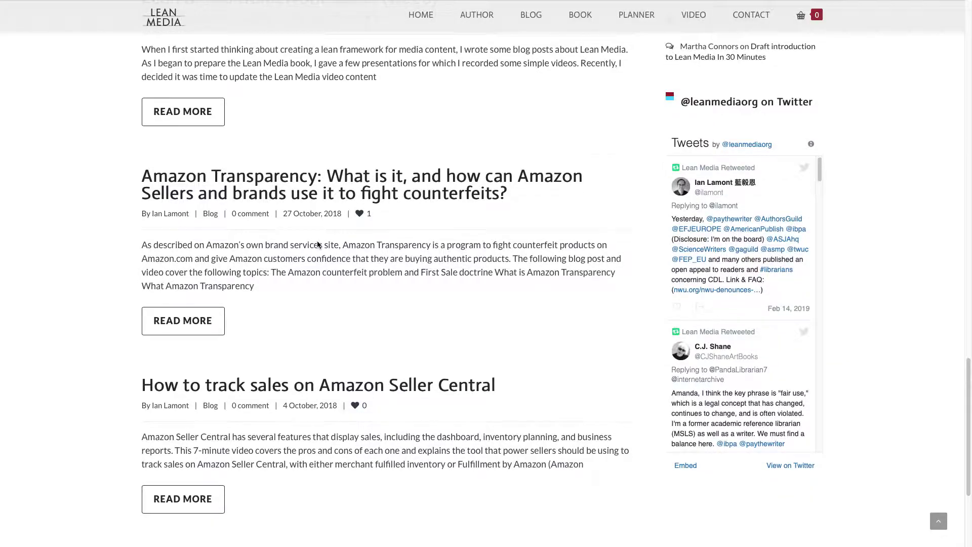
{"action": "scroll", "coordinate": [317, 244], "scroll_direction": "up", "scroll_amount": 20}
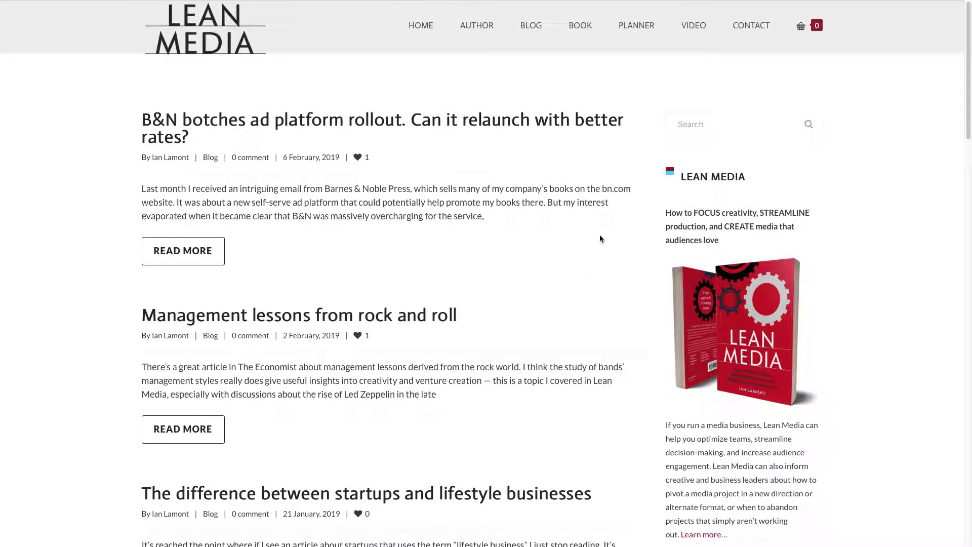
{"action": "left_click", "coordinate": [700, 26]}
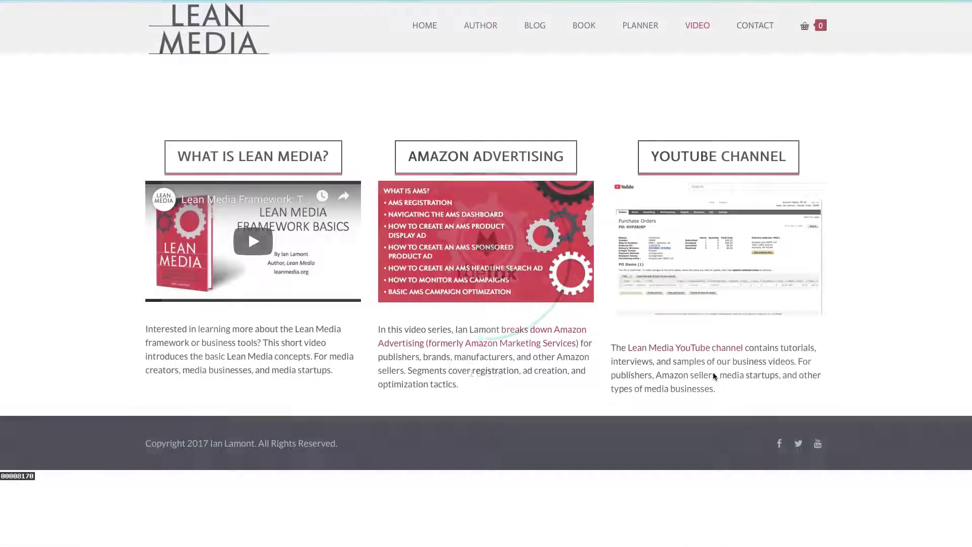